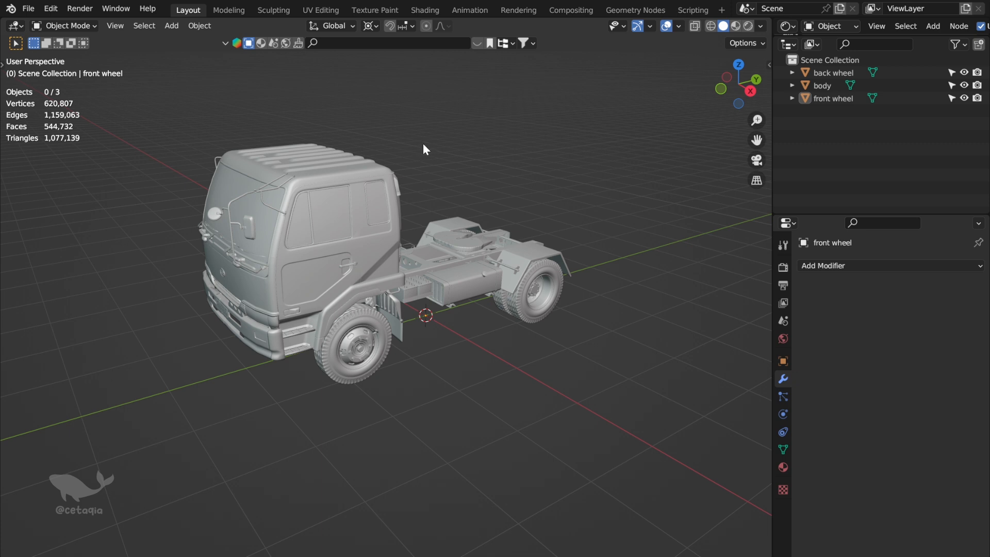
- Inspect the truck model by selecting its back wheel, body and front wheel objects in turn
{"action": "mouse_move", "coordinate": [416, 143]}
{"action": "middle_mouse_down"}
{"action": "mouse_move", "coordinate": [443, 147]}
{"action": "mouse_move", "coordinate": [413, 183]}
{"action": "mouse_move", "coordinate": [371, 140]}
{"action": "mouse_move", "coordinate": [441, 131]}
{"action": "mouse_move", "coordinate": [420, 139]}
{"action": "middle_mouse_up"}
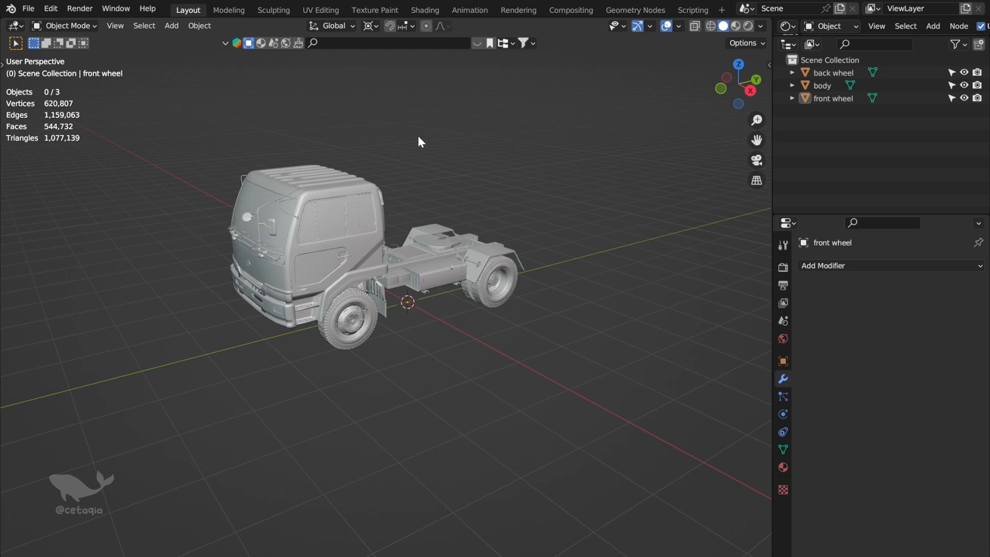
{"action": "scroll", "coordinate": [332, 184], "scroll_direction": "up", "scroll_amount": 2}
{"action": "left_click_drag", "start_coordinate": [756, 139], "coordinate": [785, 195]}
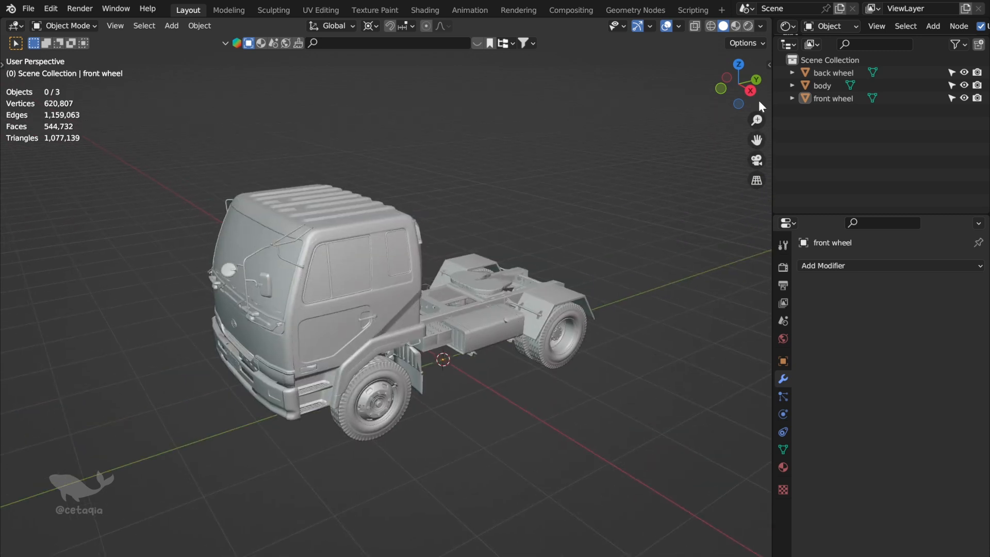
{"action": "left_click", "coordinate": [825, 72]}
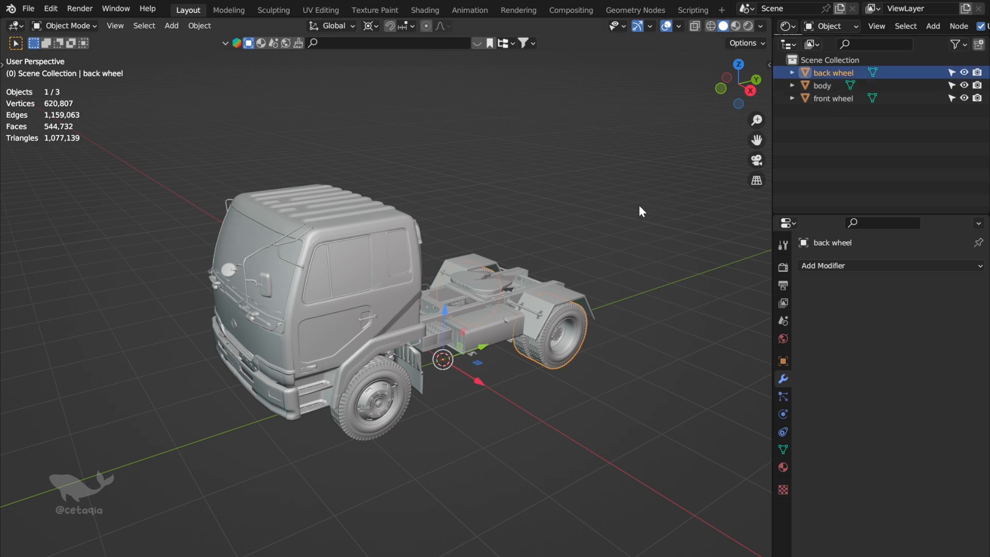
{"action": "left_click", "coordinate": [825, 84]}
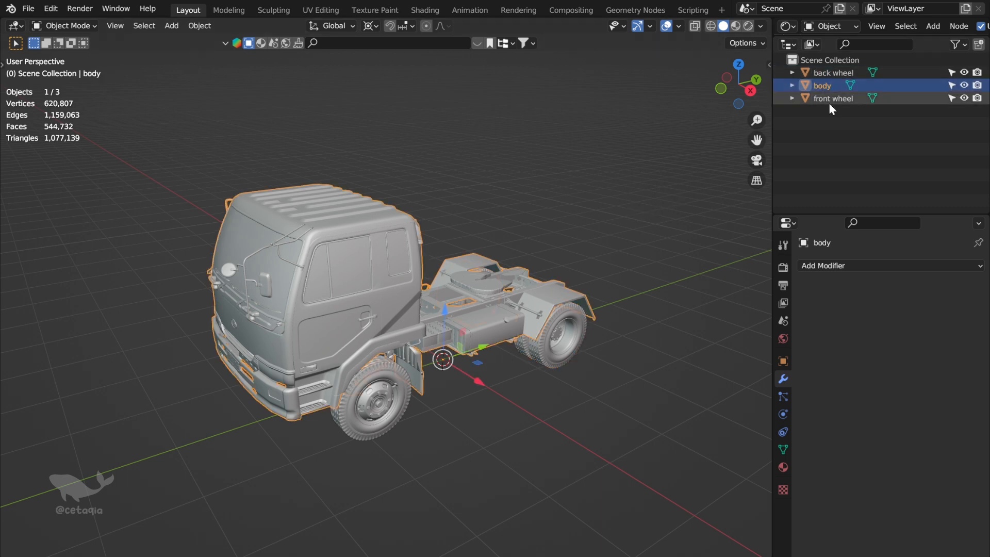
{"action": "left_click", "coordinate": [830, 73]}
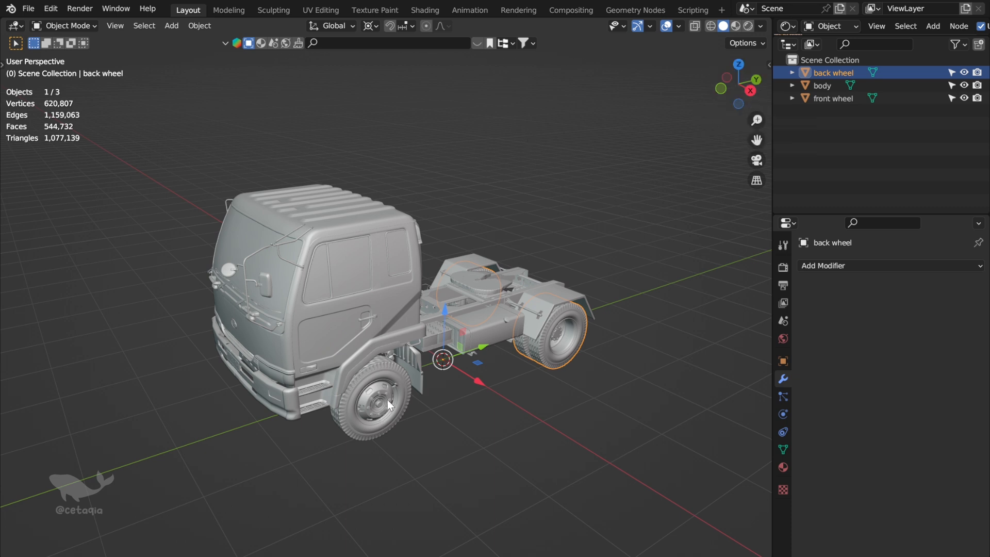
{"action": "key", "text": "ctrl+z"}
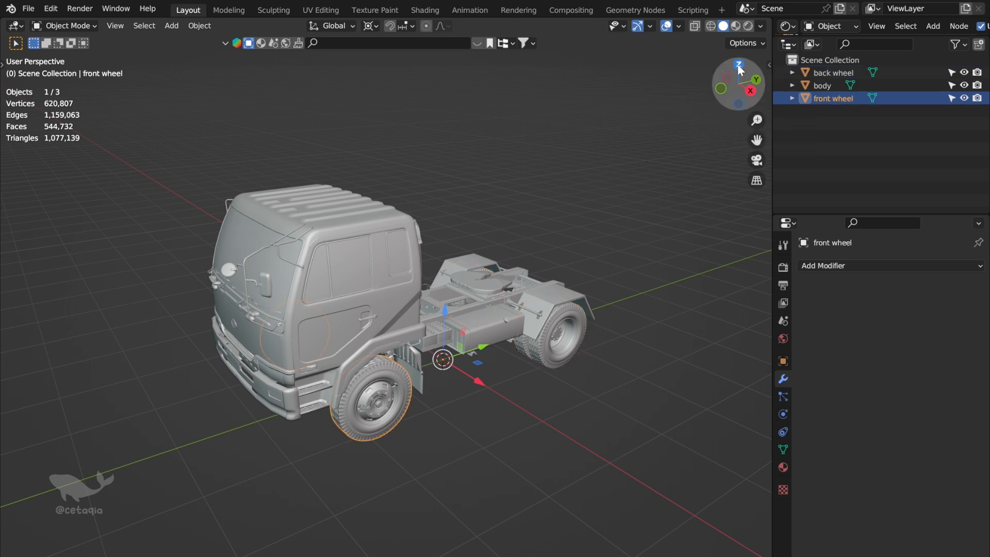
- Hide the truck's body in the top view so that only the wheels remain in view
{"action": "left_click", "coordinate": [738, 64]}
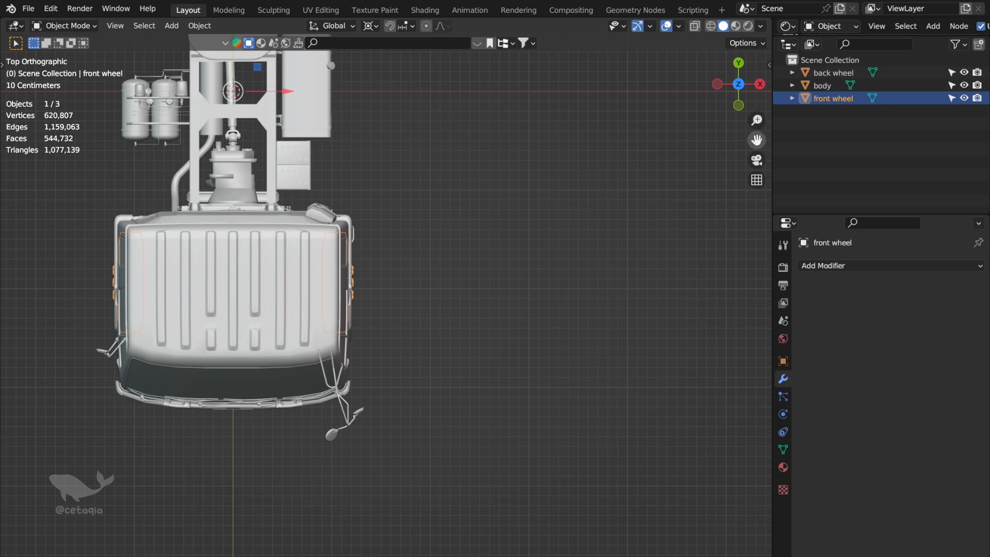
{"action": "middle_click_drag", "start_coordinate": [215, 211], "coordinate": [344, 315], "text": "shift"}
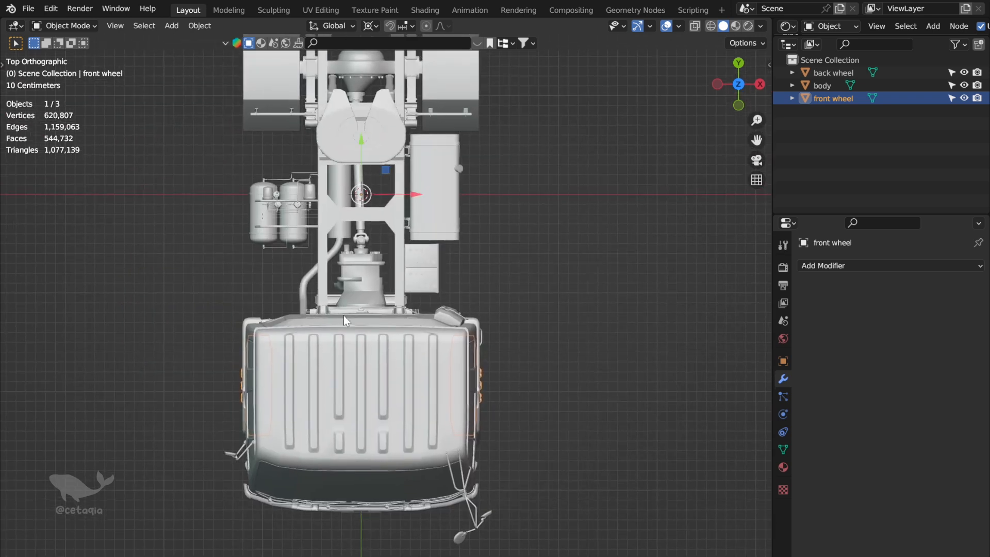
{"action": "left_click", "coordinate": [354, 347]}
{"action": "key", "text": "h"}
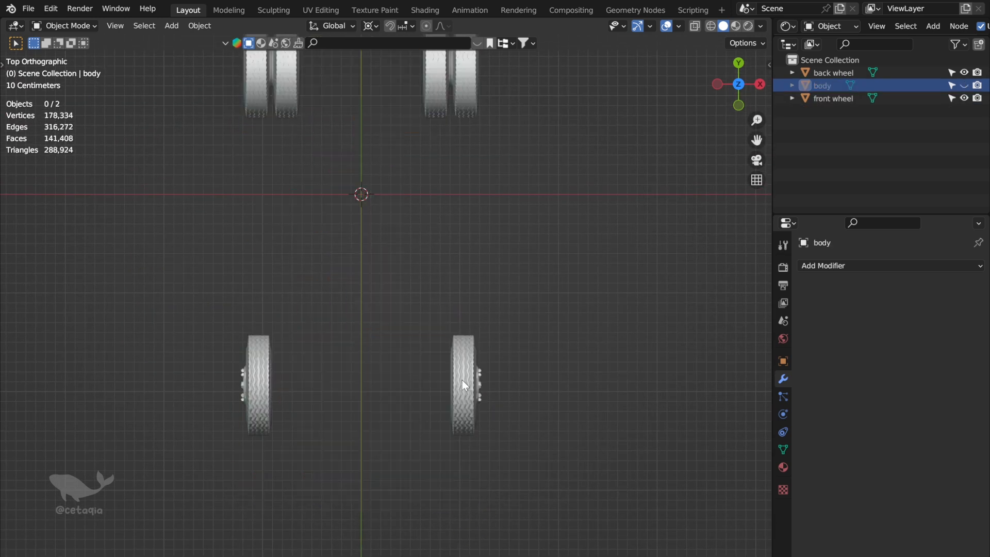
- Separate the front wheel on the positive X side from the front wheel mesh into its own object, using X-ray selection
{"action": "left_click", "coordinate": [518, 326]}
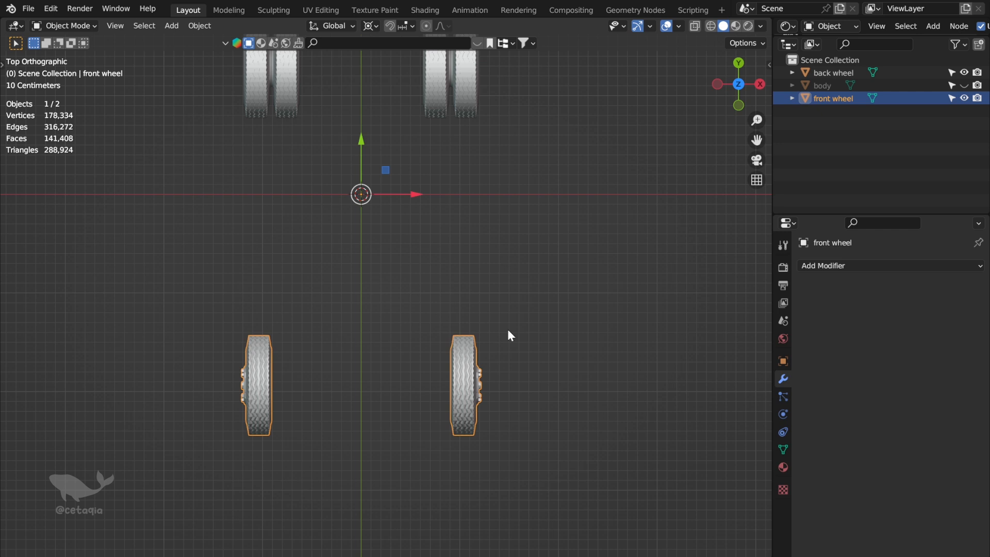
{"action": "key", "text": "Tab"}
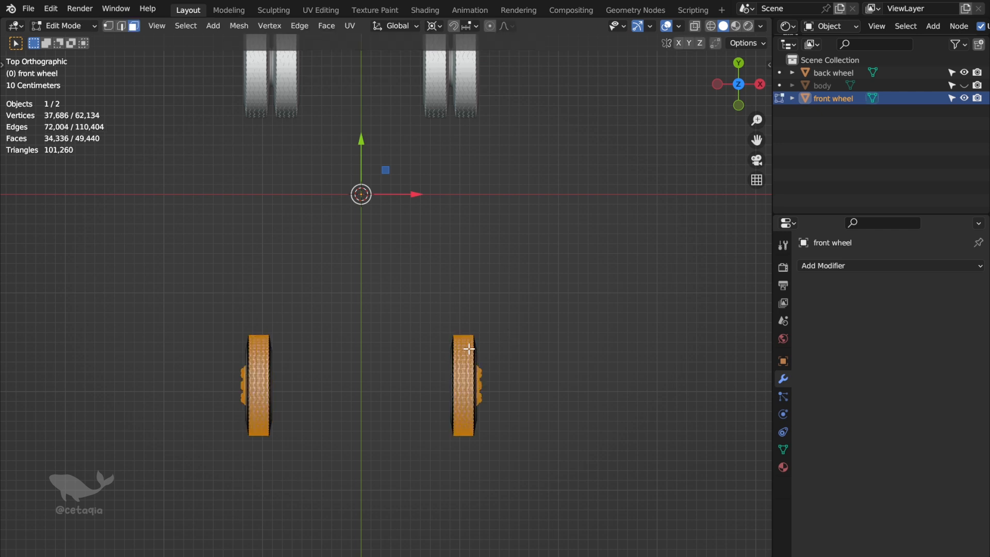
{"action": "key", "text": "alt+z"}
{"action": "left_click_drag", "start_coordinate": [412, 298], "coordinate": [539, 444]}
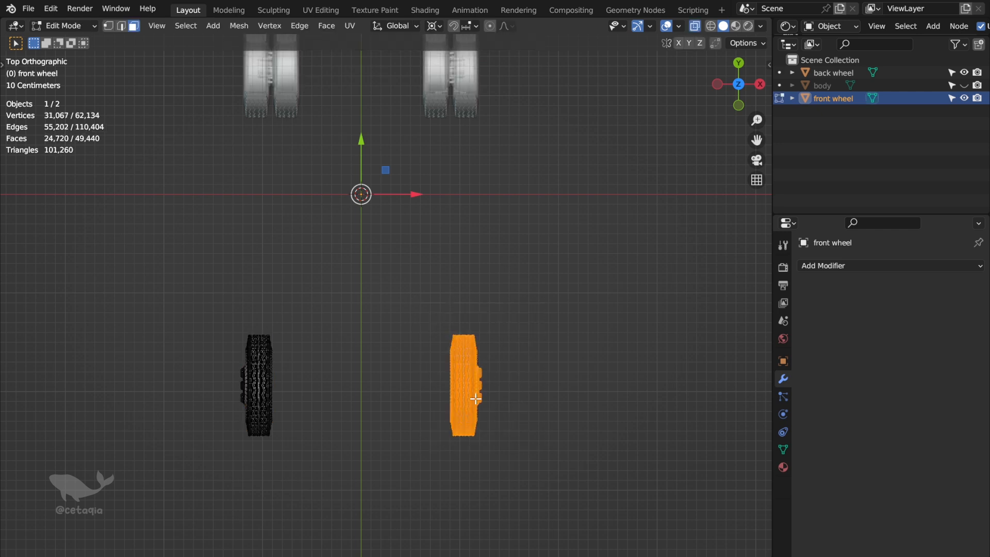
{"action": "key", "text": "p"}
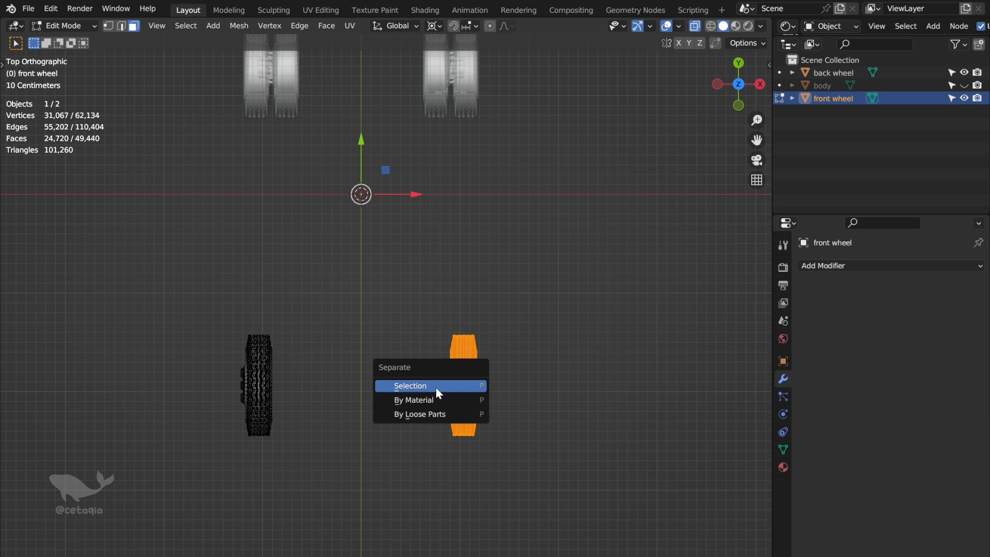
{"action": "key", "text": "Return"}
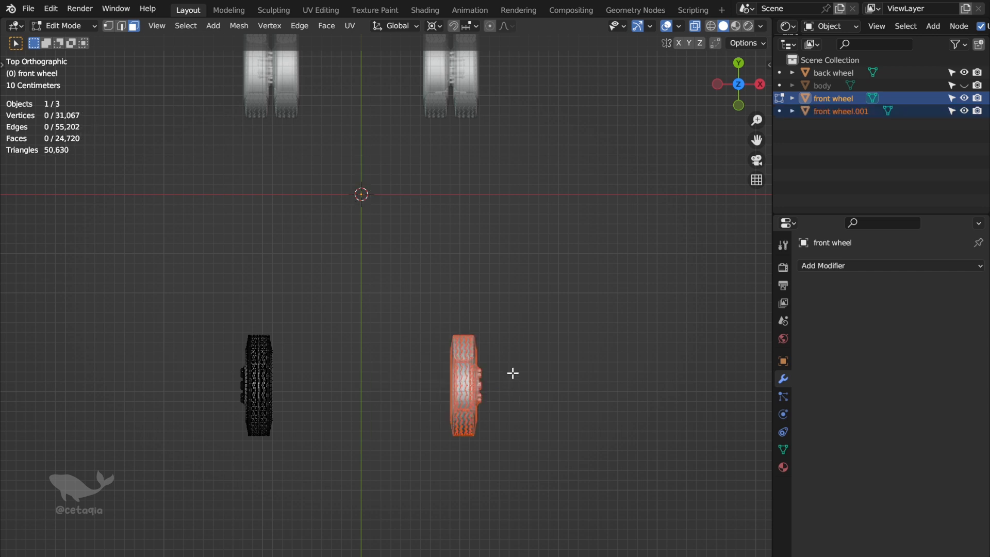
{"action": "key", "text": "Tab"}
{"action": "left_click", "coordinate": [504, 380]}
{"action": "key", "text": "alt+z"}
{"action": "left_click", "coordinate": [469, 392]}
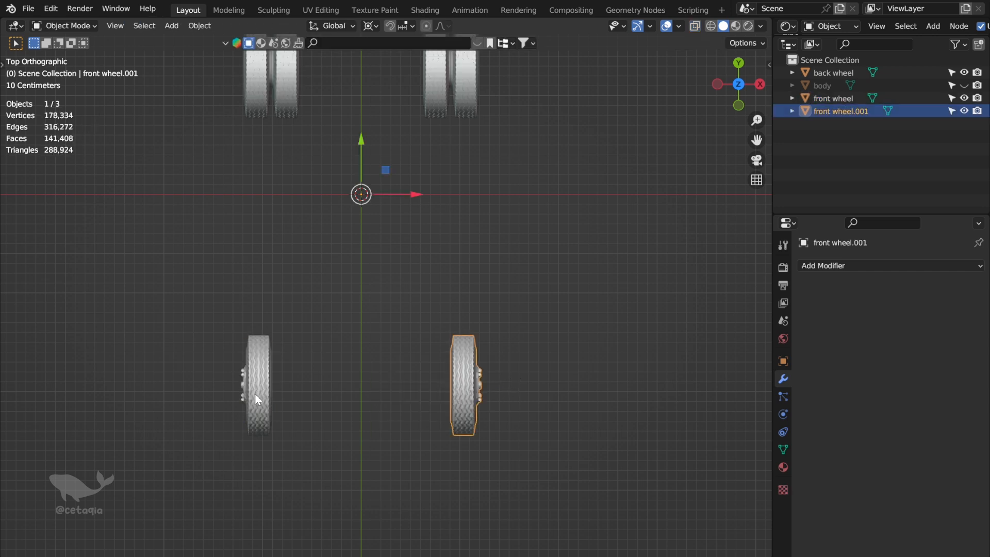
{"action": "left_click", "coordinate": [832, 98]}
- Separate the back wheel pair on the positive X side from the back wheel mesh into its own object
{"action": "middle_click_drag", "start_coordinate": [573, 87], "coordinate": [583, 161], "text": "shift"}
{"action": "left_click", "coordinate": [490, 135]}
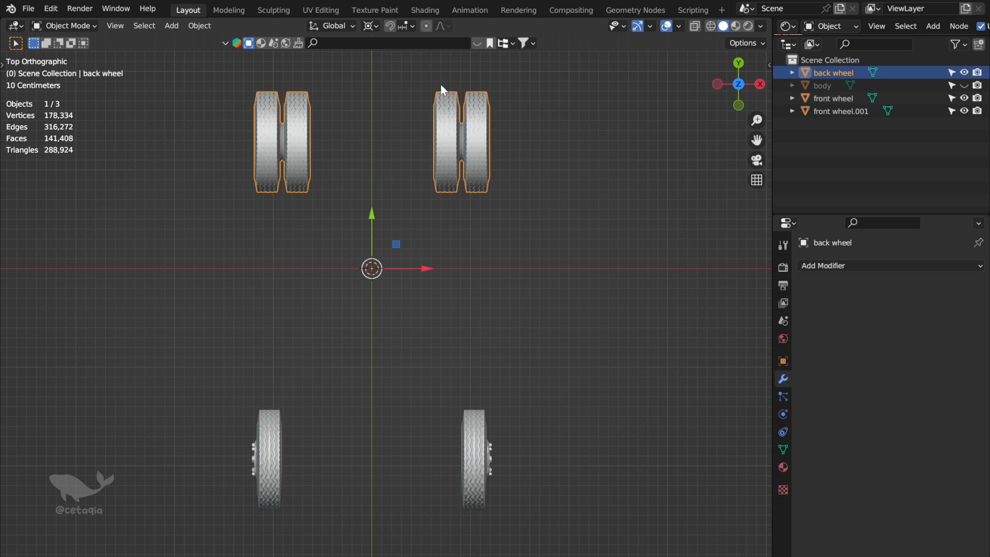
{"action": "key", "text": "Tab"}
{"action": "key", "text": "alt+z"}
{"action": "left_click_drag", "start_coordinate": [407, 72], "coordinate": [505, 217]}
{"action": "key", "text": "p"}
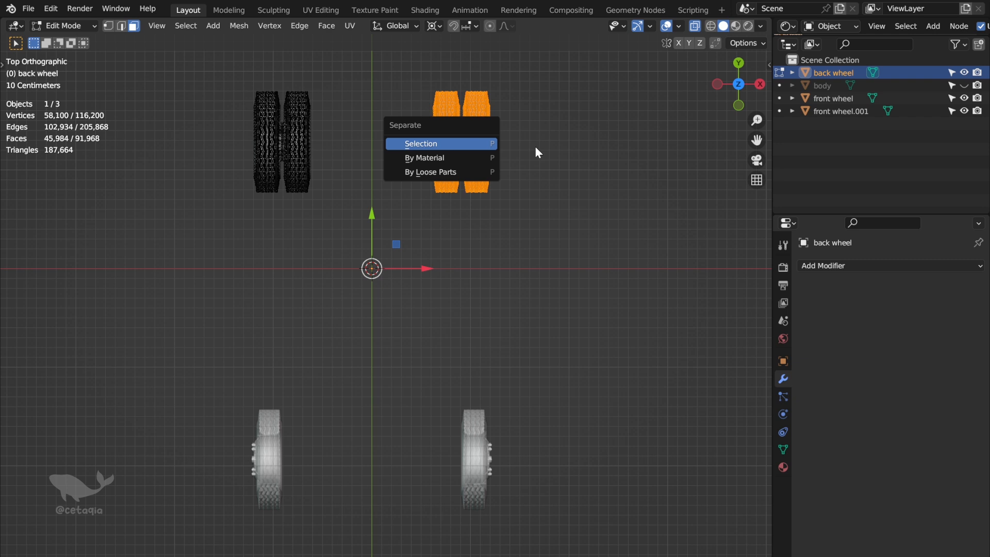
{"action": "key", "text": "Return"}
{"action": "key", "text": "Tab"}
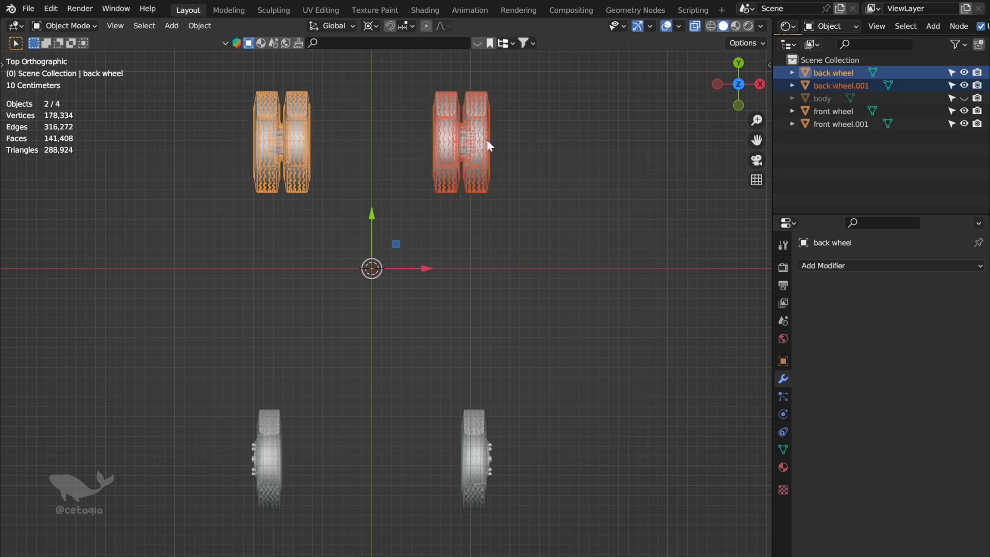
{"action": "key", "text": "alt+z"}
{"action": "key", "text": "alt+a"}
- Select the separated wheels individually to check them and unhide the truck's body
{"action": "left_click", "coordinate": [478, 146]}
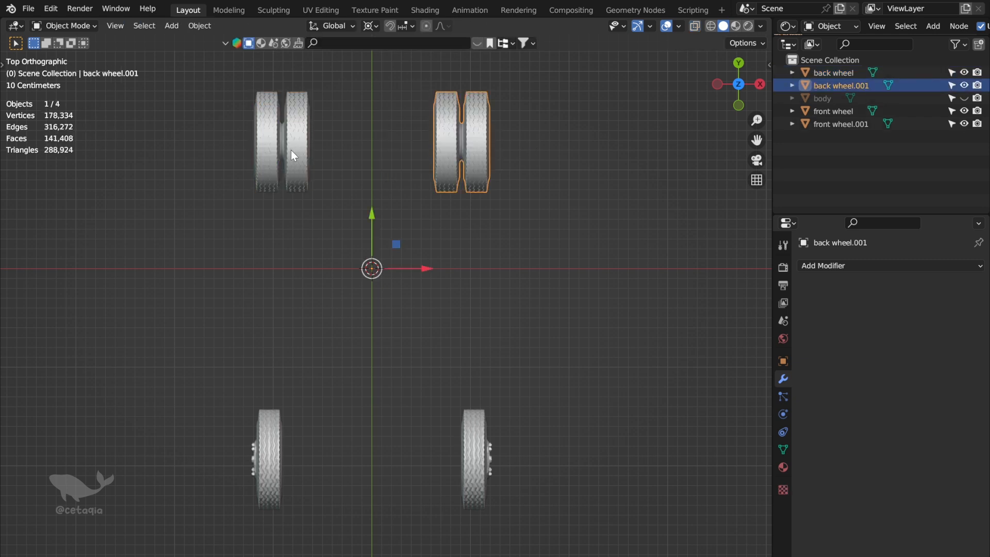
{"action": "left_click", "coordinate": [273, 457]}
{"action": "left_click", "coordinate": [477, 455]}
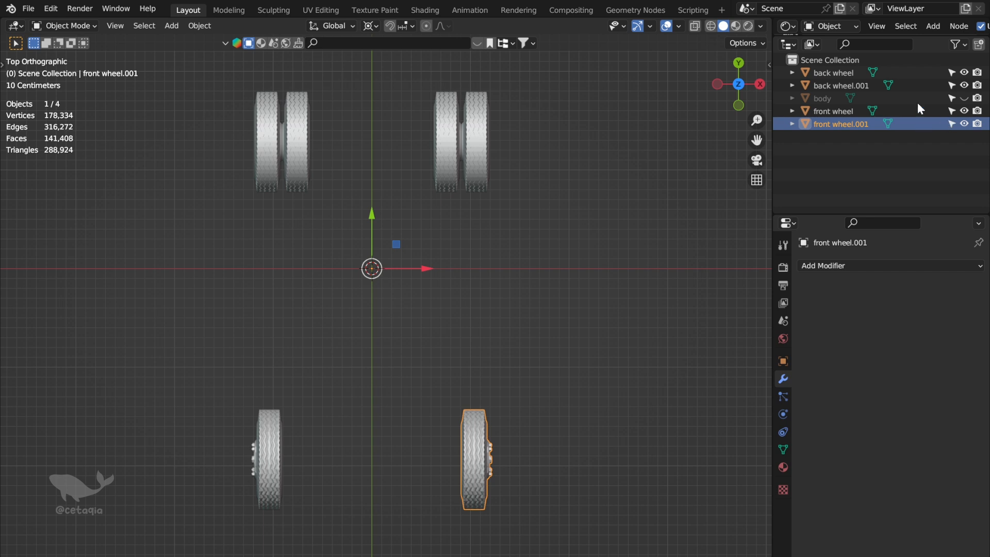
{"action": "left_click", "coordinate": [964, 97]}
{"action": "left_click", "coordinate": [759, 84]}
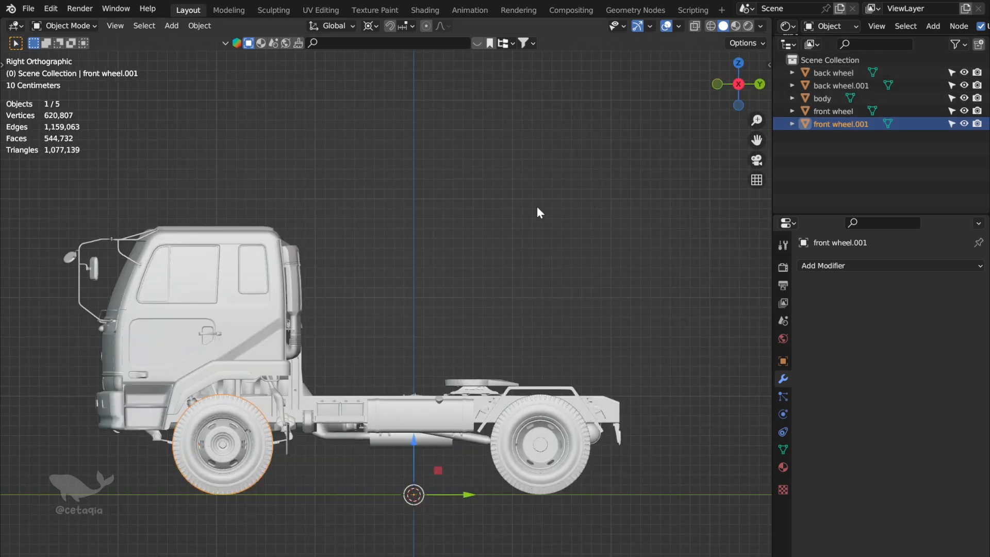
{"action": "middle_click_drag", "start_coordinate": [380, 265], "coordinate": [412, 262]}
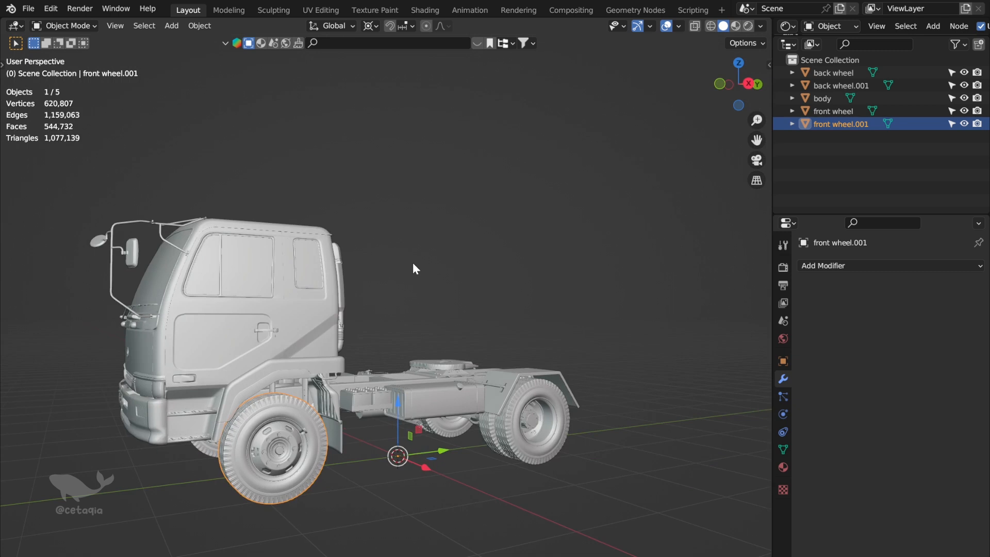
{"action": "left_click_drag", "start_coordinate": [756, 120], "coordinate": [756, 95]}
{"action": "left_click_drag", "start_coordinate": [756, 140], "coordinate": [802, 86]}
{"action": "scroll", "coordinate": [567, 169], "scroll_direction": "down", "scroll_amount": 2}
{"action": "middle_click_drag", "start_coordinate": [531, 183], "coordinate": [524, 185]}
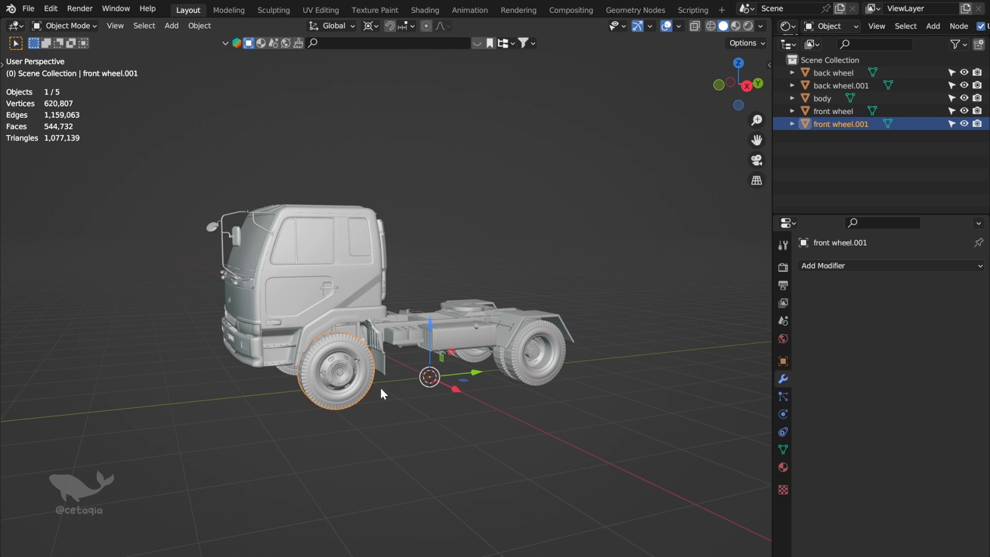
- Set the origin of the front wheel on the positive X side to its geometry
{"action": "left_click", "coordinate": [427, 406]}
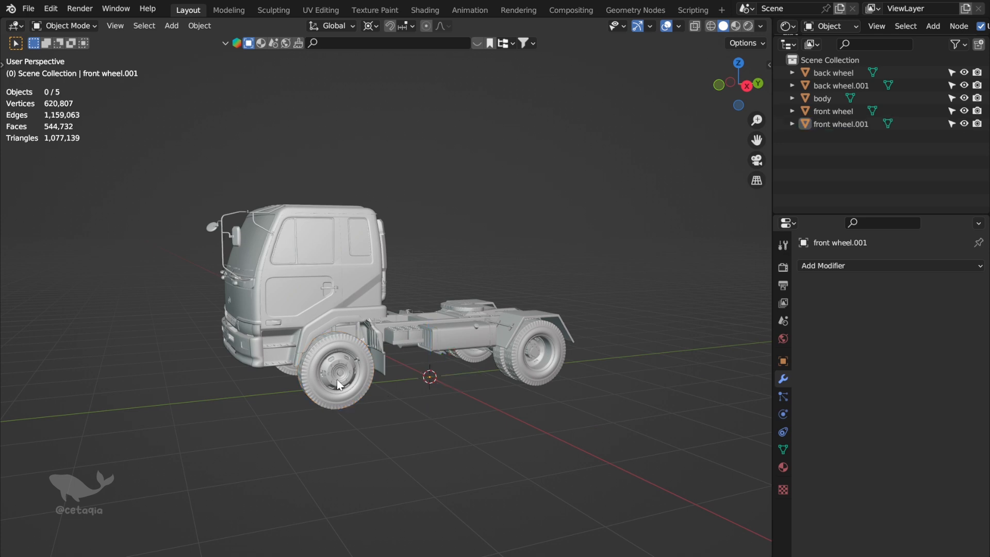
{"action": "left_click", "coordinate": [538, 360]}
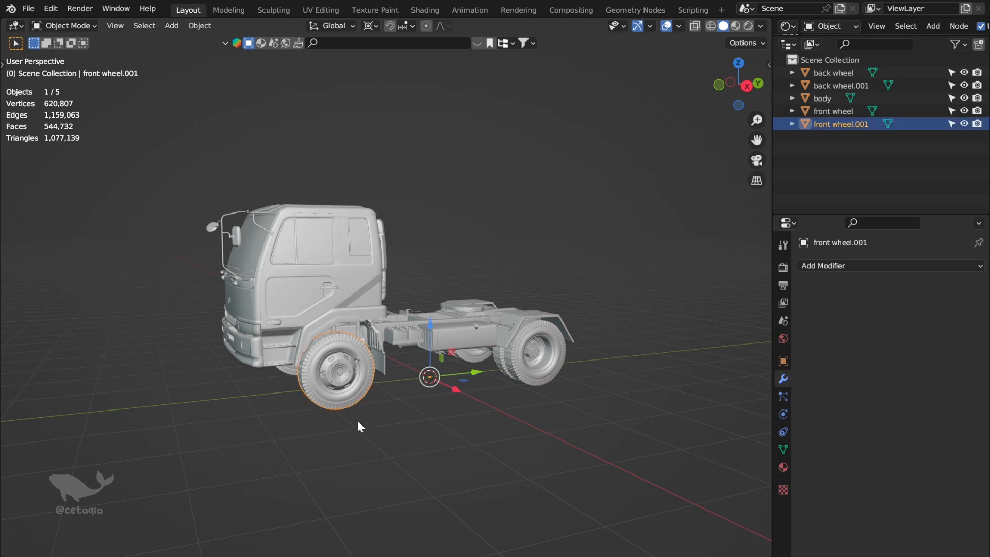
{"action": "left_click", "coordinate": [334, 380]}
{"action": "right_click", "coordinate": [333, 373]}
{"action": "mouse_move", "coordinate": [332, 370]}
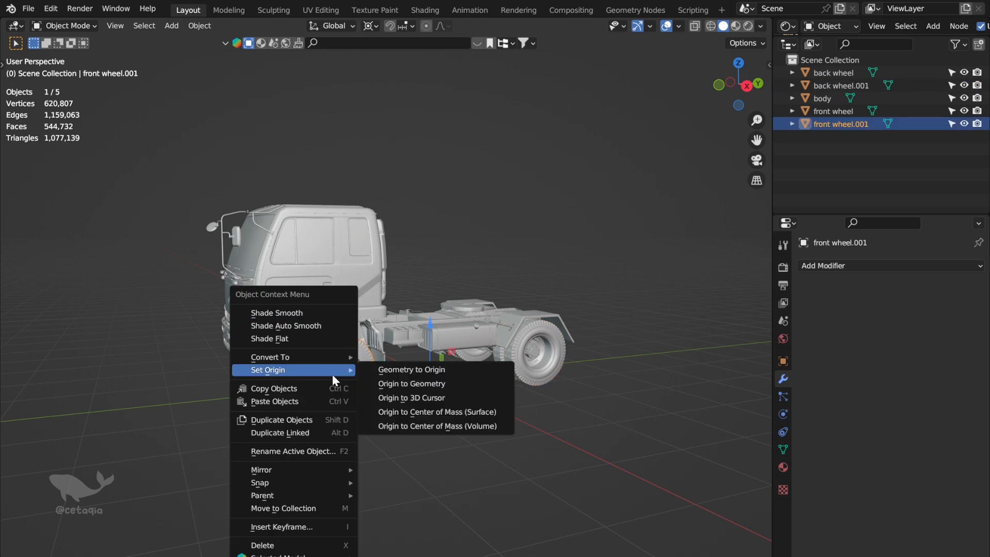
{"action": "left_click", "coordinate": [432, 384]}
- Place the 3D cursor on the hub centre of the front wheel on the positive X side, working in the right orthographic view
{"action": "left_click", "coordinate": [746, 86]}
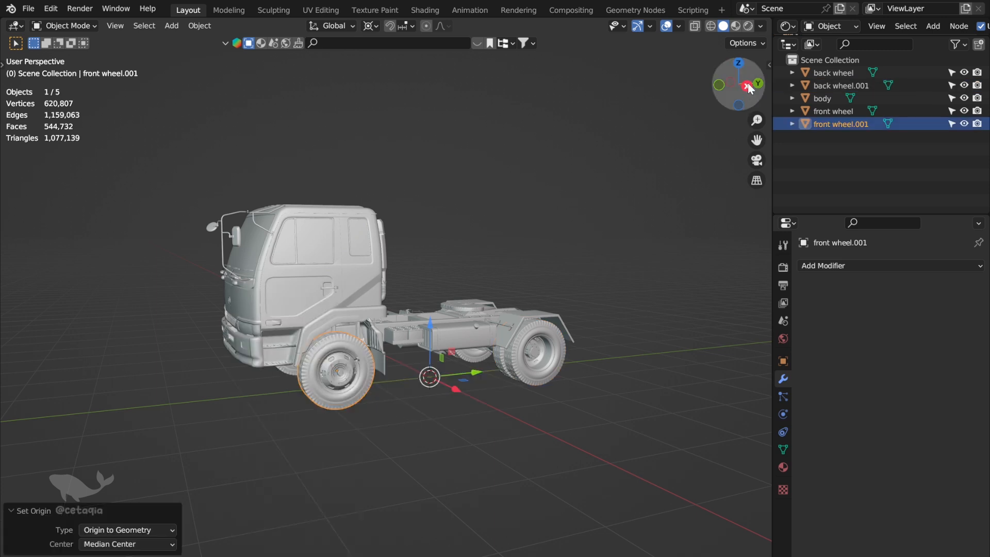
{"action": "scroll", "coordinate": [355, 363], "scroll_direction": "up", "scroll_amount": 6}
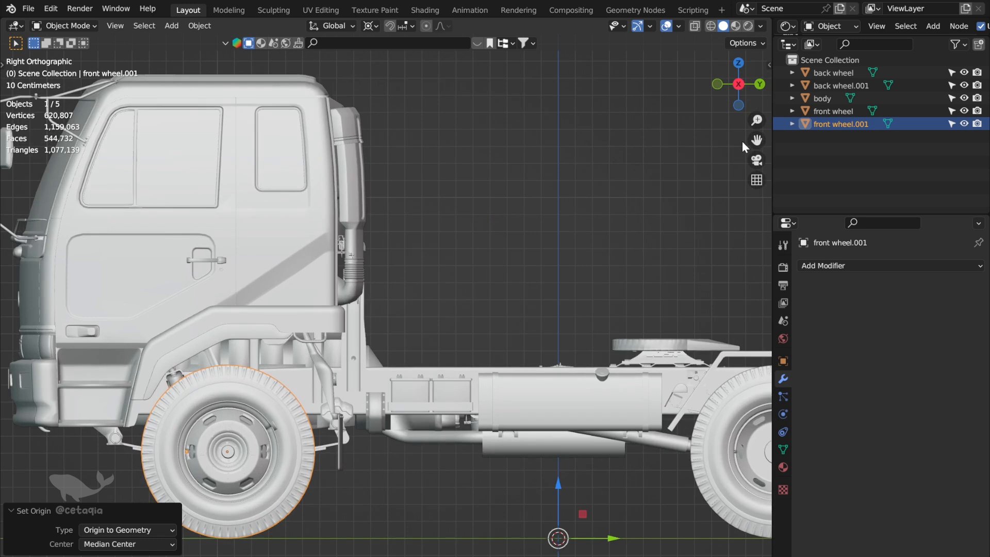
{"action": "left_click_drag", "start_coordinate": [756, 140], "coordinate": [906, 40]}
{"action": "left_click", "coordinate": [390, 354]}
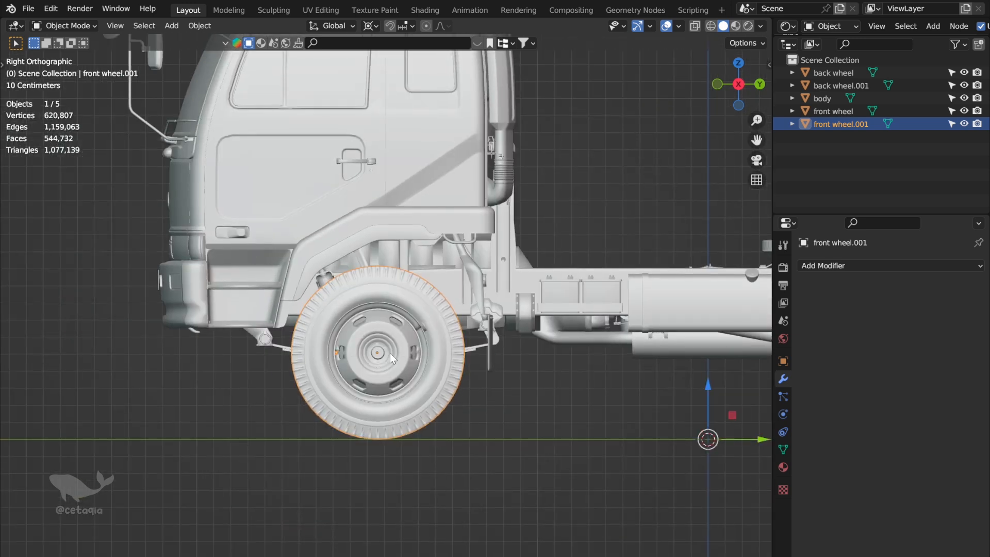
{"action": "key", "text": "t"}
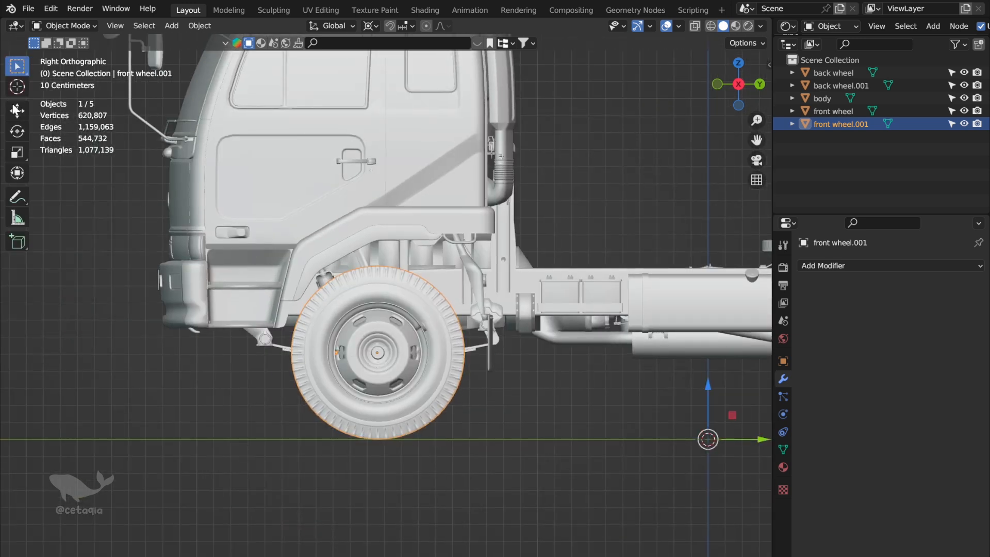
{"action": "left_click", "coordinate": [17, 89]}
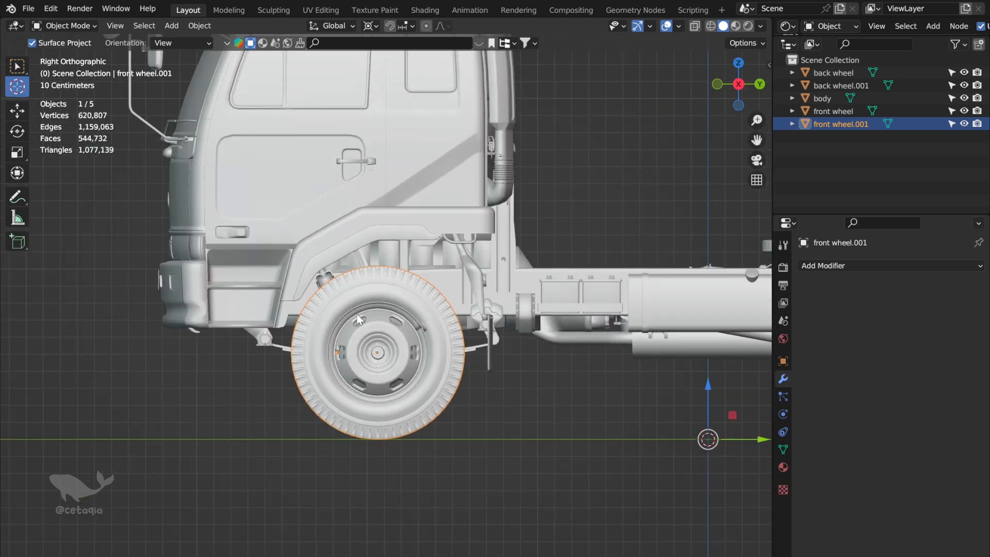
{"action": "left_click", "coordinate": [378, 352]}
- Set the origin of the selected front wheel to the 3D cursor
{"action": "right_click", "coordinate": [413, 343]}
{"action": "mouse_move", "coordinate": [427, 335]}
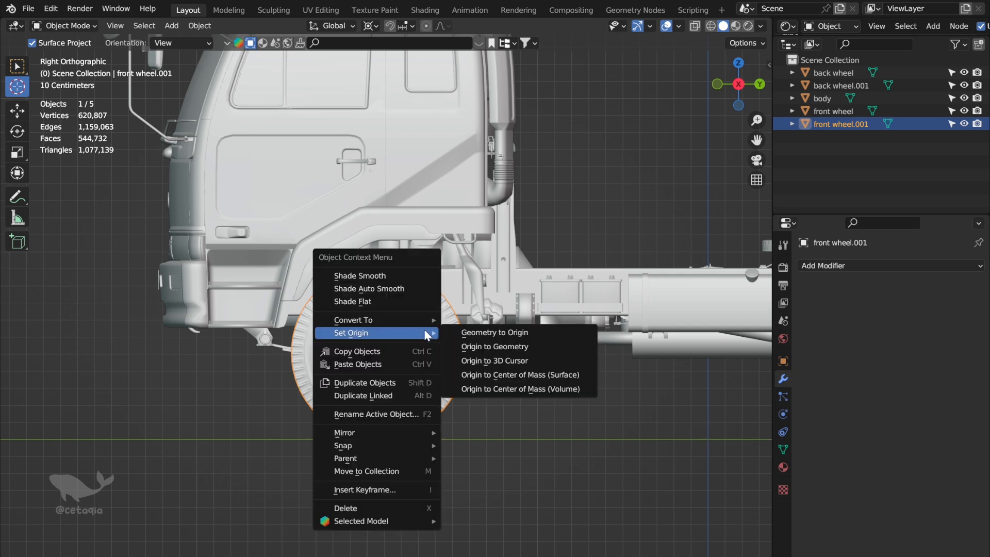
{"action": "left_click", "coordinate": [492, 361]}
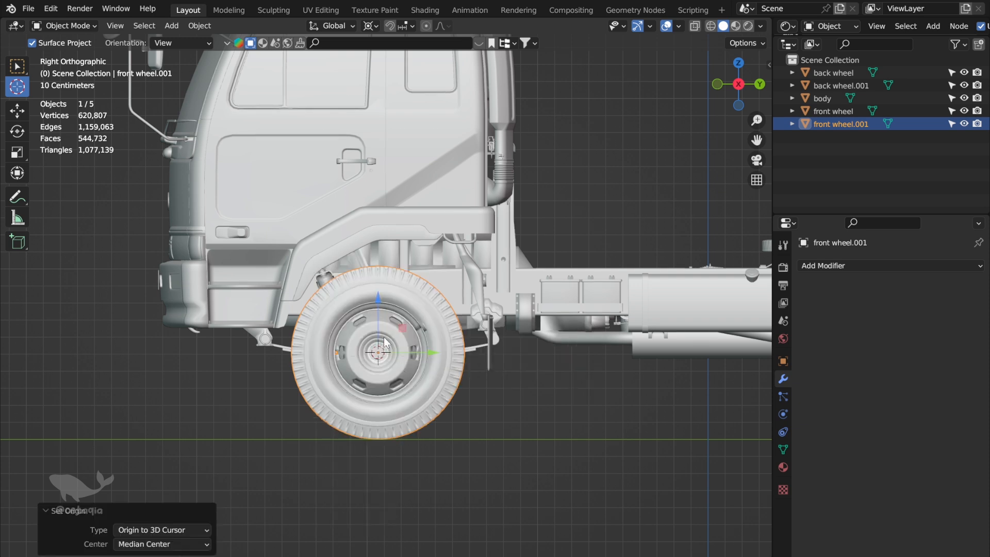
- Add a Plain Axes empty at the 3D cursor on the front wheel's hub
{"action": "key", "text": "shift+a"}
{"action": "mouse_move", "coordinate": [420, 336]}
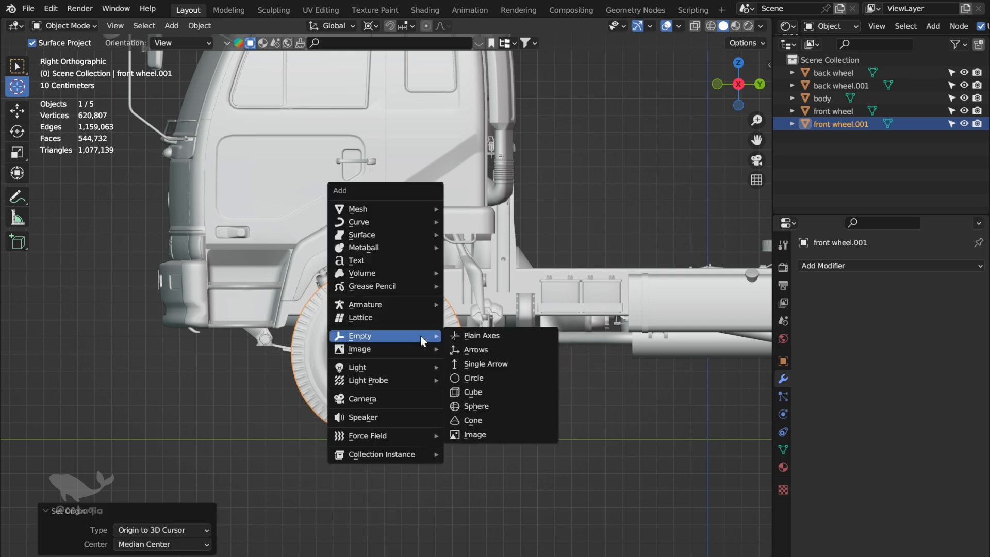
{"action": "left_click", "coordinate": [464, 335]}
{"action": "middle_click_drag", "start_coordinate": [363, 354], "coordinate": [431, 354]}
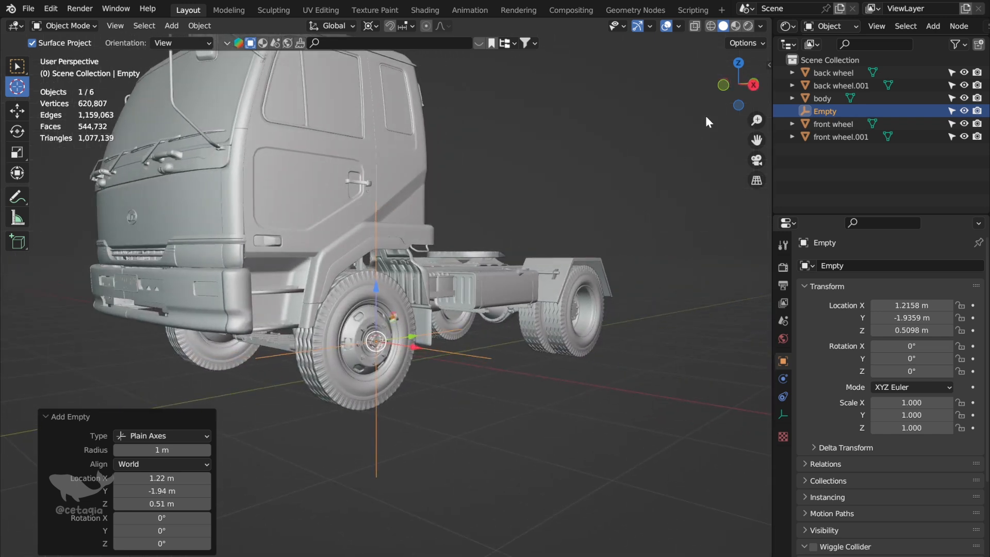
- Select the front wheel on the negative X side and place the 3D cursor on its hub in the left orthographic view
{"action": "left_click", "coordinate": [722, 84]}
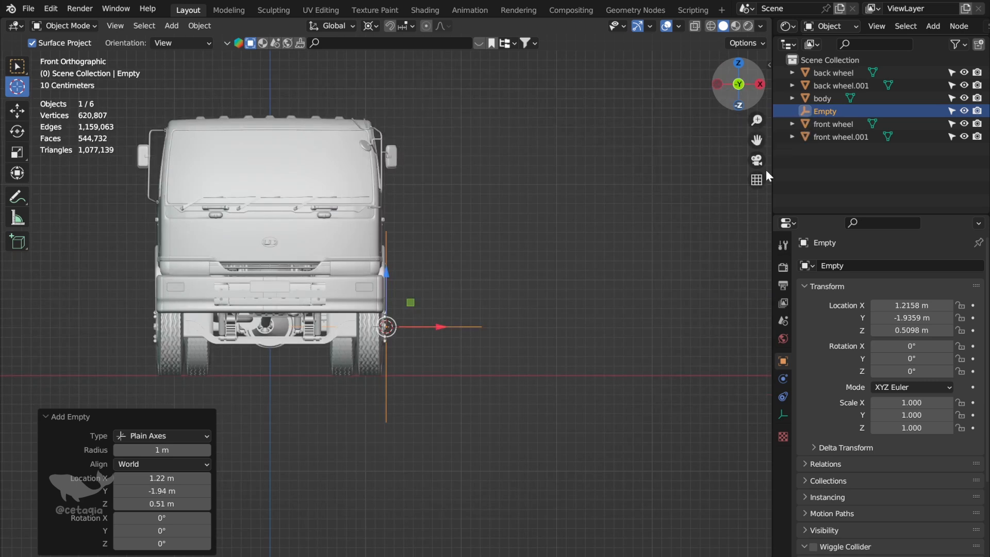
{"action": "left_click", "coordinate": [717, 84]}
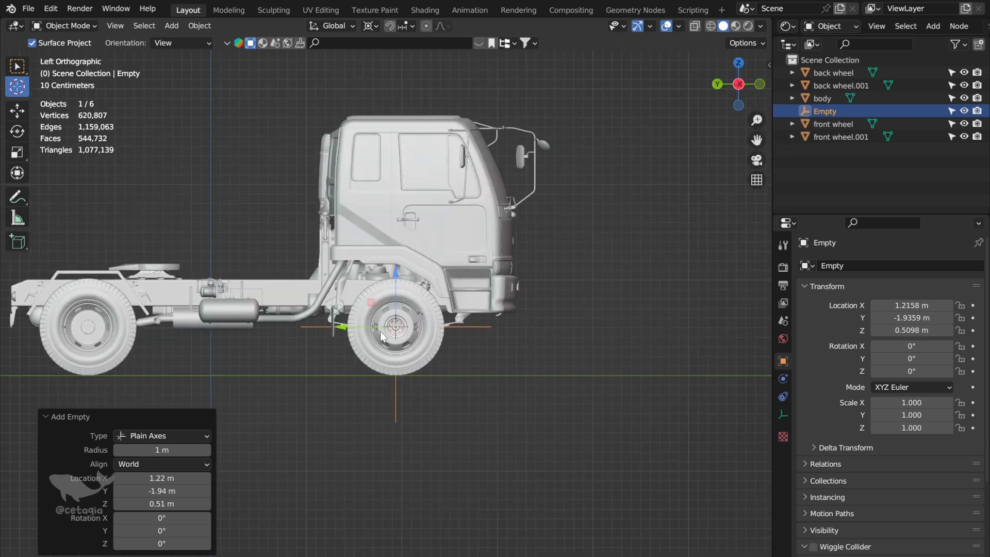
{"action": "scroll", "coordinate": [436, 329], "scroll_direction": "up", "scroll_amount": 5}
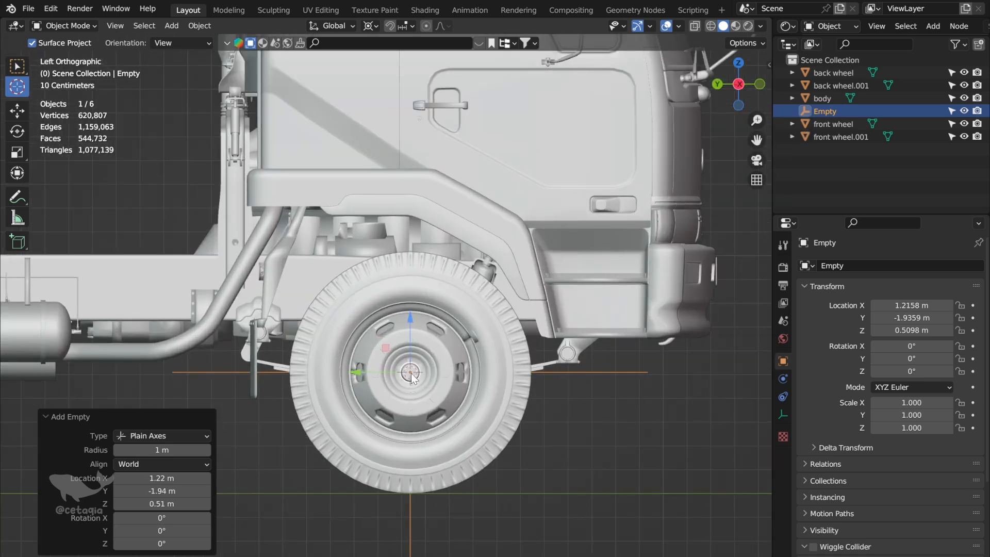
{"action": "left_click", "coordinate": [505, 328]}
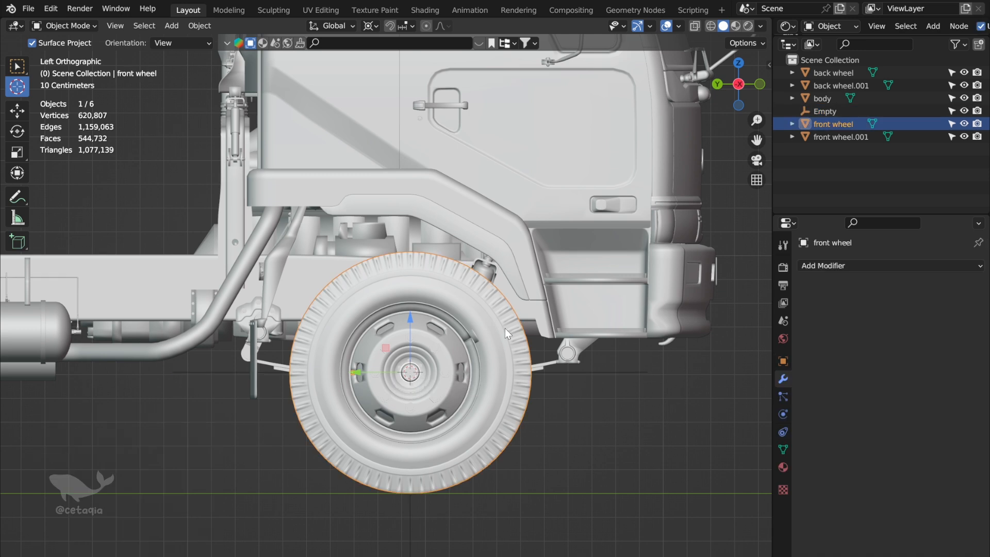
{"action": "middle_click_drag", "start_coordinate": [505, 328], "coordinate": [413, 370]}
{"action": "left_click", "coordinate": [413, 368]}
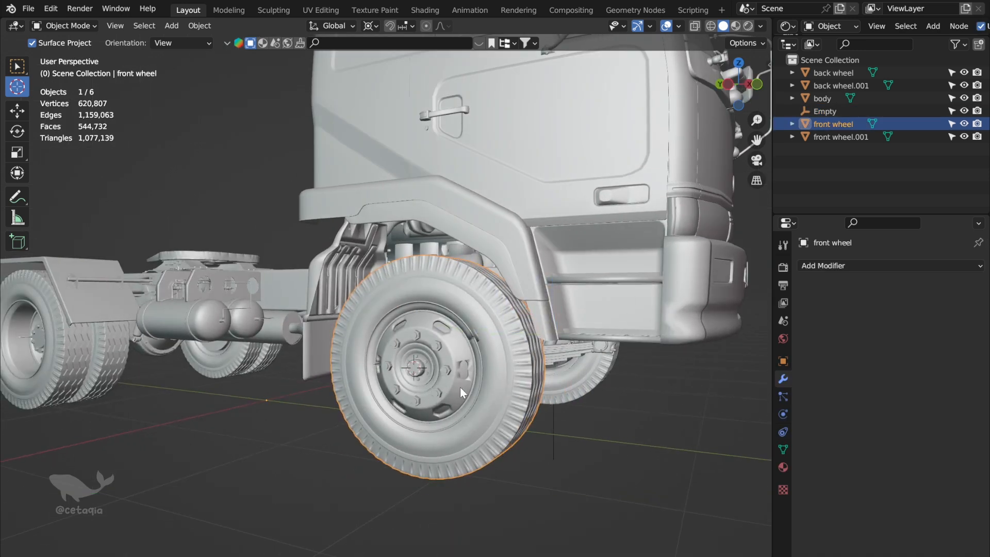
- Centre the 3D cursor on the hub of the negative X front wheel and set the wheel's origin to the 3D cursor
{"action": "left_click", "coordinate": [728, 84]}
{"action": "scroll", "coordinate": [412, 382], "scroll_direction": "up", "scroll_amount": 2}
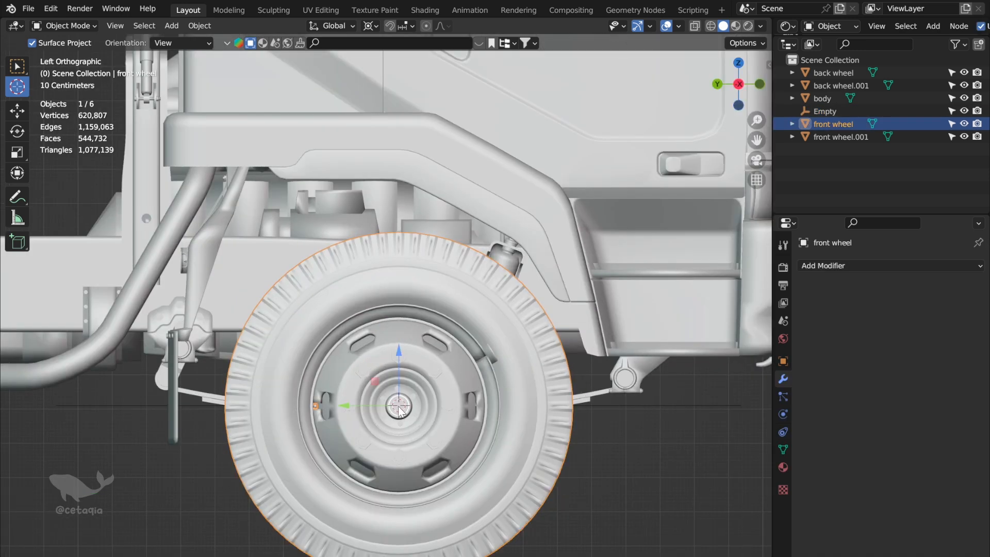
{"action": "left_click", "coordinate": [401, 419]}
{"action": "left_click", "coordinate": [412, 420]}
{"action": "right_click", "coordinate": [397, 407]}
{"action": "left_click", "coordinate": [464, 420]}
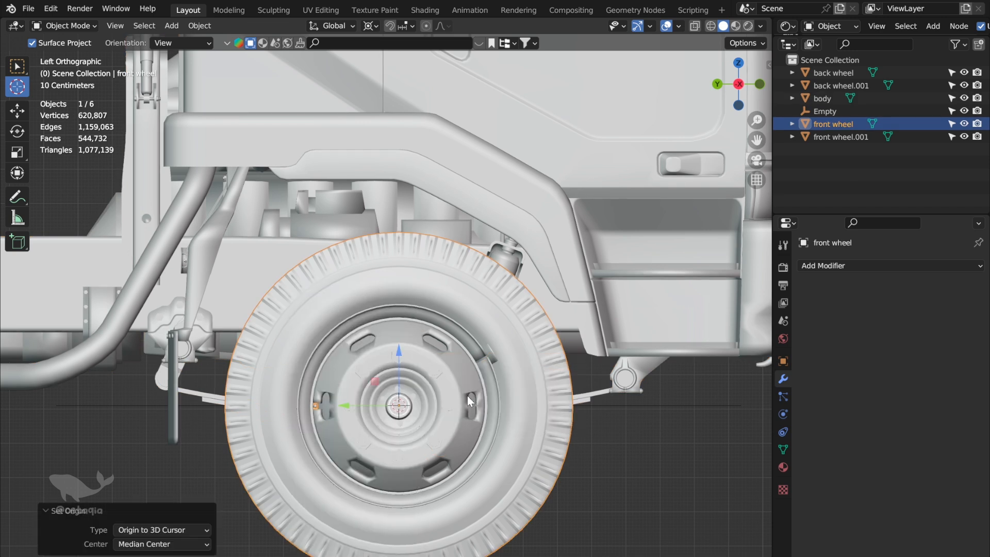
- Add a Plain Axes empty at the 3D cursor on the hub of the negative X front wheel
{"action": "key", "text": "shift+a"}
{"action": "mouse_move", "coordinate": [449, 392]}
{"action": "left_click", "coordinate": [490, 391]}
{"action": "scroll", "coordinate": [490, 394], "scroll_direction": "down", "scroll_amount": 4}
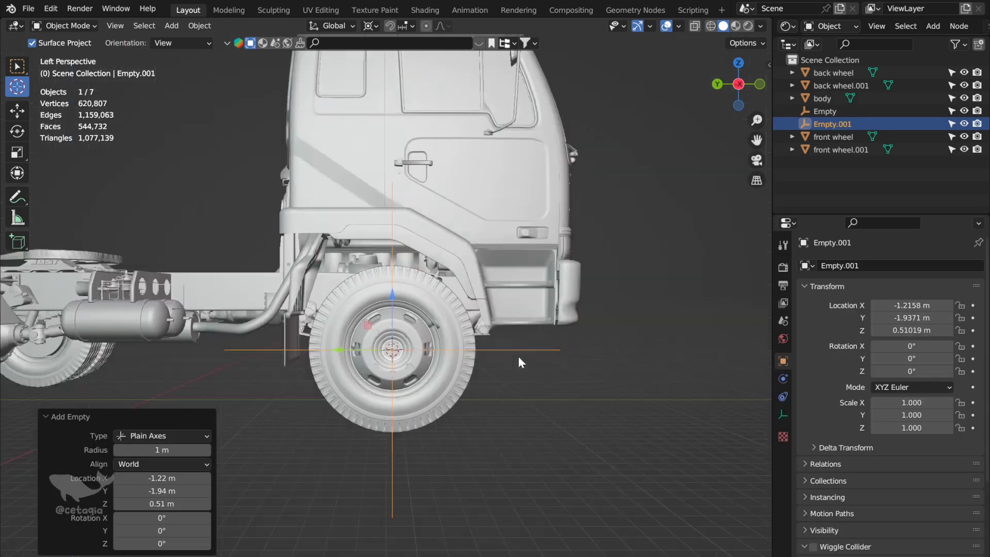
{"action": "middle_click_drag", "start_coordinate": [518, 356], "coordinate": [572, 360]}
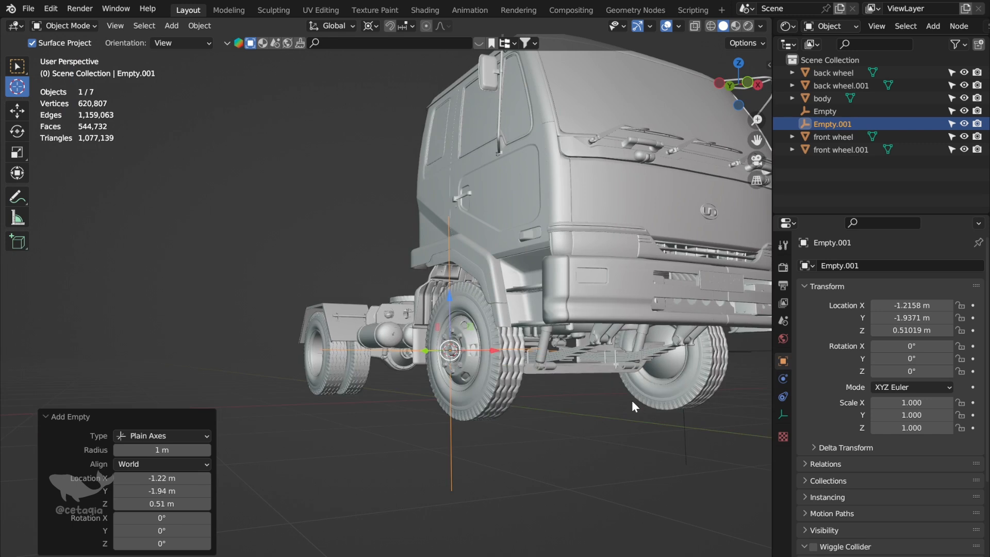
{"action": "scroll", "coordinate": [643, 405], "scroll_direction": "down", "scroll_amount": 2}
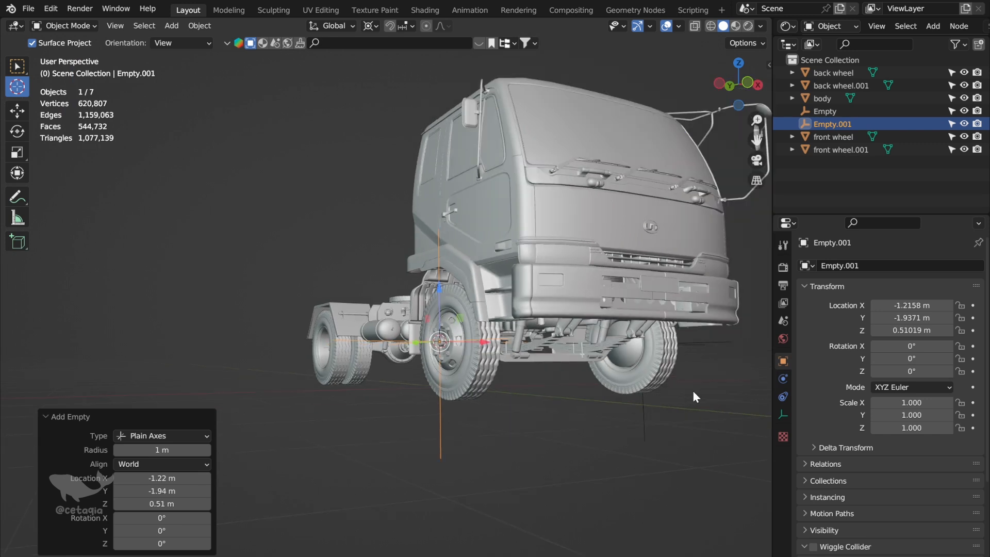
- Duplicate both front hub empties in place, working in the top orthographic view
{"action": "left_click", "coordinate": [739, 63]}
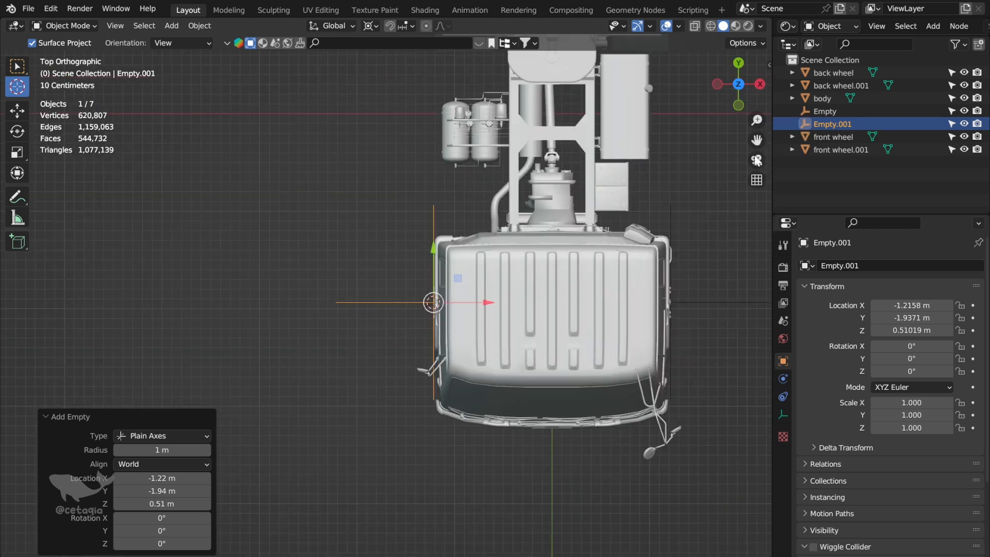
{"action": "left_click_drag", "start_coordinate": [756, 140], "coordinate": [665, 248]}
{"action": "left_click_drag", "start_coordinate": [589, 391], "coordinate": [568, 411]}
{"action": "left_click", "coordinate": [598, 425]}
{"action": "left_click", "coordinate": [16, 110]}
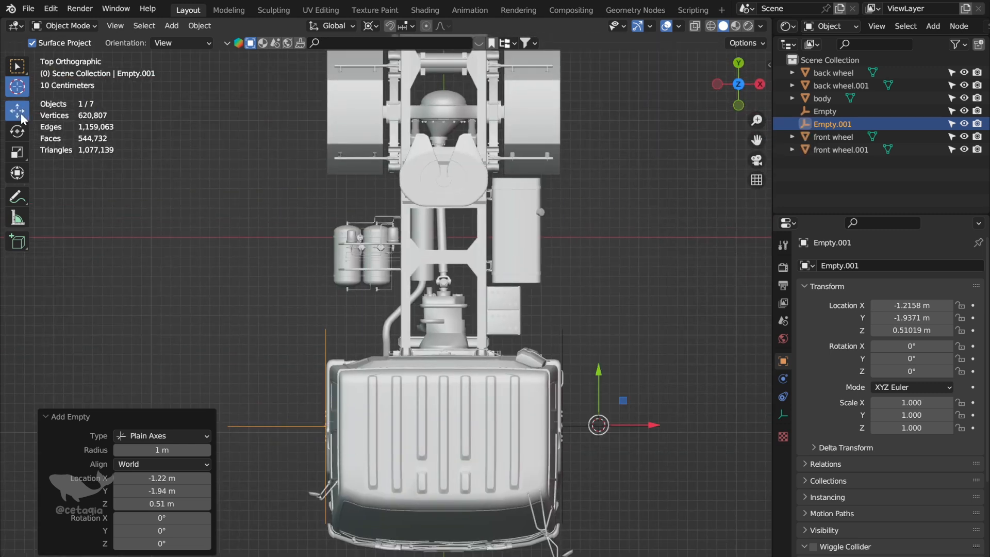
{"action": "left_click", "coordinate": [572, 424], "text": "shift"}
{"action": "key", "text": "shift+d"}
{"action": "right_click", "coordinate": [559, 302]}
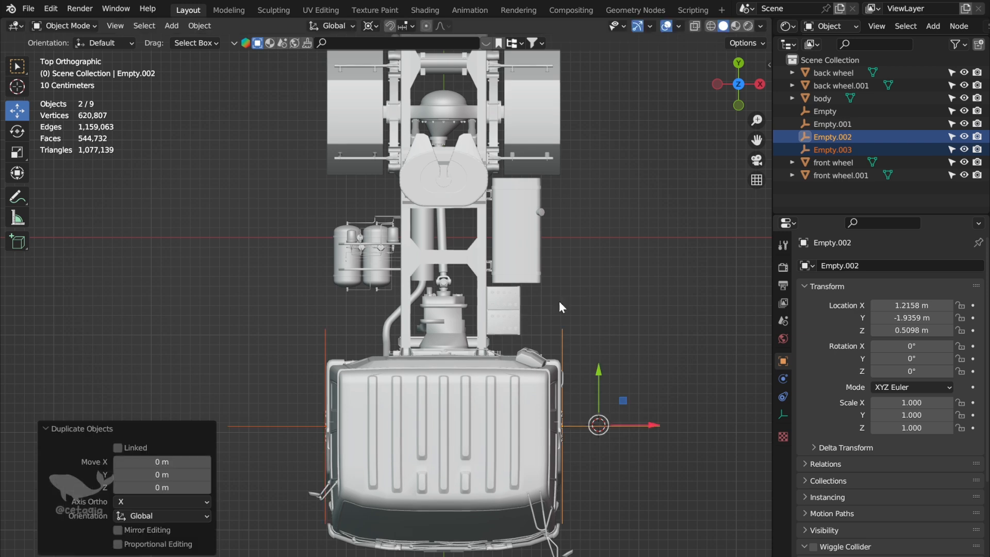
- Move the two duplicated empties along Y to the rear wheel hubs, at about Y 1.28 m
{"action": "left_click_drag", "start_coordinate": [587, 370], "coordinate": [587, 45]}
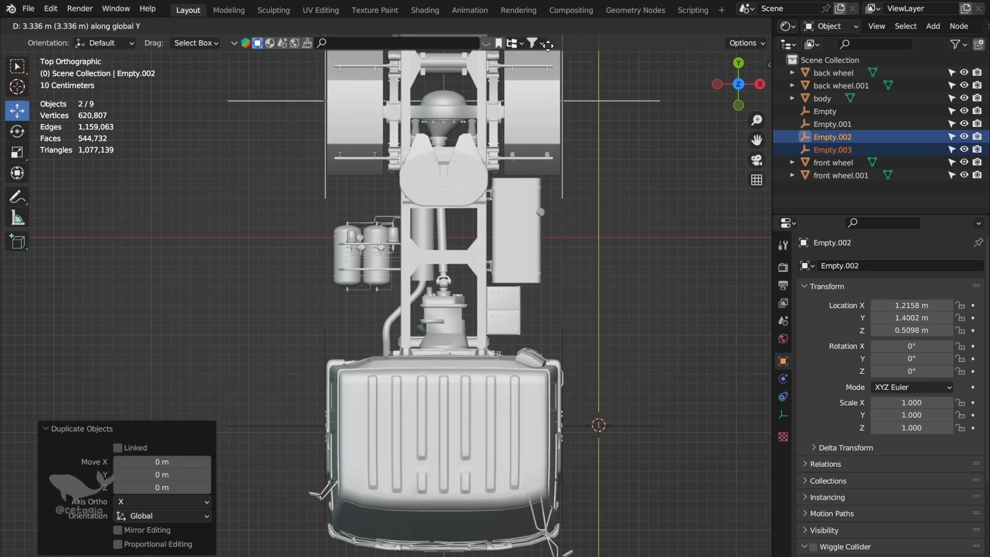
{"action": "left_click", "coordinate": [760, 84]}
{"action": "scroll", "coordinate": [660, 307], "scroll_direction": "up", "scroll_amount": 4}
{"action": "key", "text": "g"}
{"action": "key", "text": "y"}
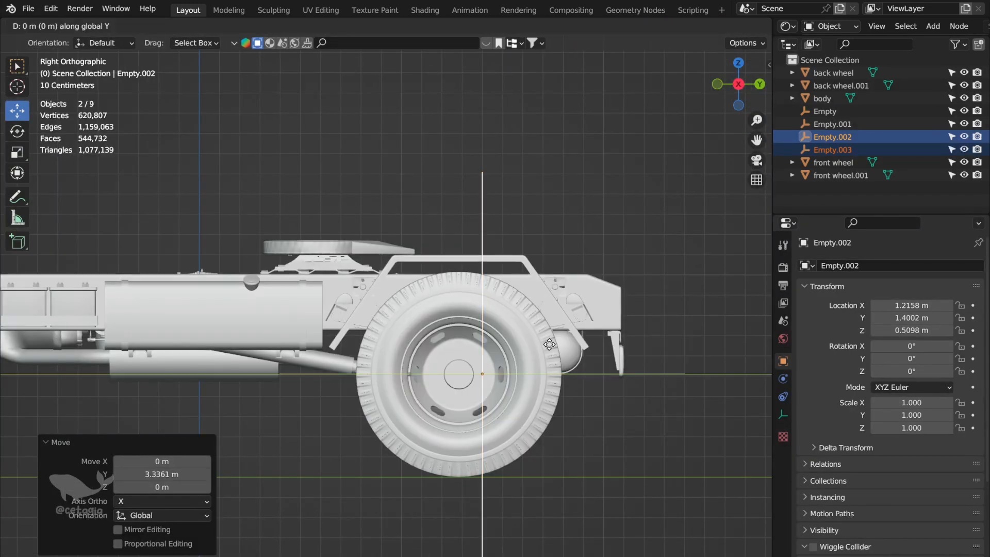
{"action": "left_click", "coordinate": [528, 343]}
- Shift the rear empty on the positive X side along X into its wheel hub, to about 1.04 m
{"action": "middle_click_drag", "start_coordinate": [636, 345], "coordinate": [534, 341]}
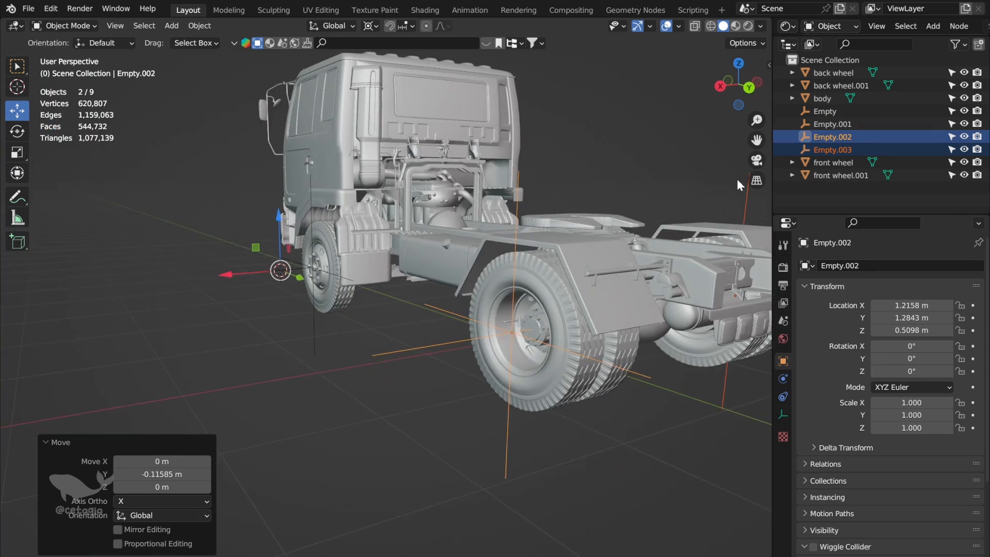
{"action": "left_click_drag", "start_coordinate": [755, 139], "coordinate": [715, 182]}
{"action": "left_click", "coordinate": [477, 411]}
{"action": "key", "text": "g"}
{"action": "key", "text": "x"}
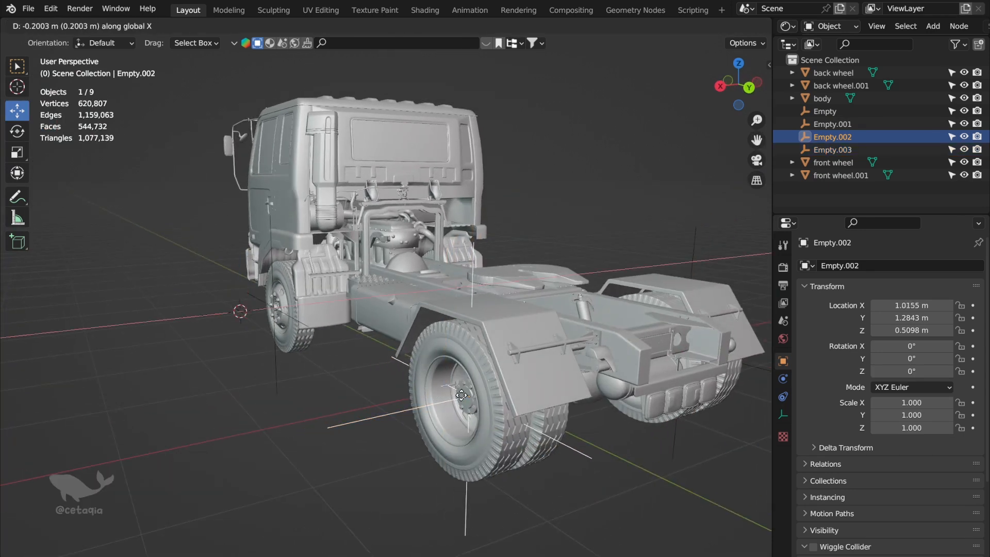
{"action": "left_click", "coordinate": [458, 395]}
- Shift the rear empty on the negative X side along X into its wheel hub, to about -1.06 m
{"action": "middle_click_drag", "start_coordinate": [685, 293], "coordinate": [637, 250]}
{"action": "scroll", "coordinate": [637, 289], "scroll_direction": "down", "scroll_amount": 4}
{"action": "scroll", "coordinate": [637, 254], "scroll_direction": "up", "scroll_amount": 3}
{"action": "left_click_drag", "start_coordinate": [756, 139], "coordinate": [567, 206]}
{"action": "scroll", "coordinate": [578, 248], "scroll_direction": "up", "scroll_amount": 1}
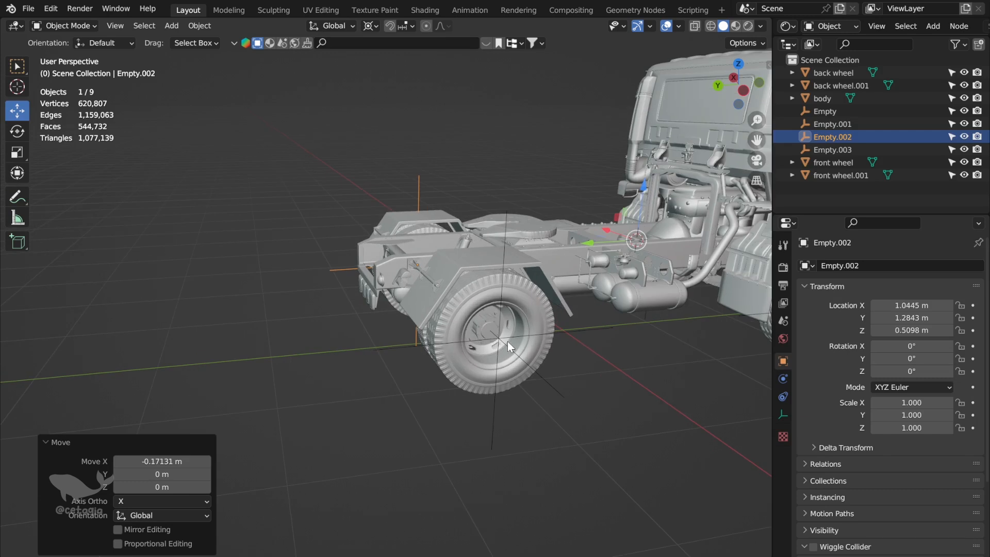
{"action": "left_click", "coordinate": [505, 340]}
{"action": "key", "text": "g"}
{"action": "key", "text": "x"}
{"action": "left_click", "coordinate": [492, 329]}
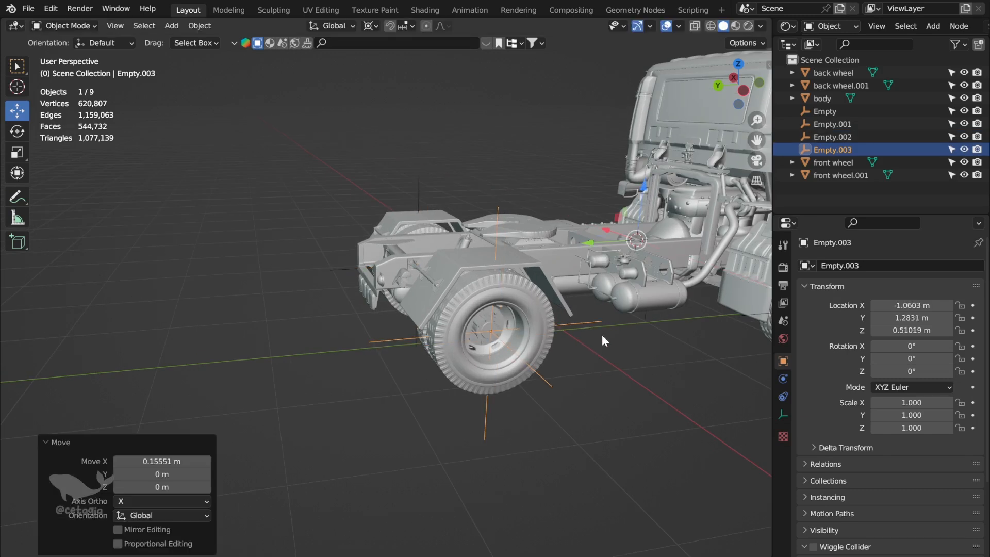
{"action": "left_click", "coordinate": [602, 335]}
- Place the 3D cursor mid-chassis near the world origin in top view and set the truck body's origin to it
{"action": "scroll", "coordinate": [619, 309], "scroll_direction": "down", "scroll_amount": 1}
{"action": "left_click_drag", "start_coordinate": [757, 140], "coordinate": [542, 181]}
{"action": "left_click", "coordinate": [431, 296]}
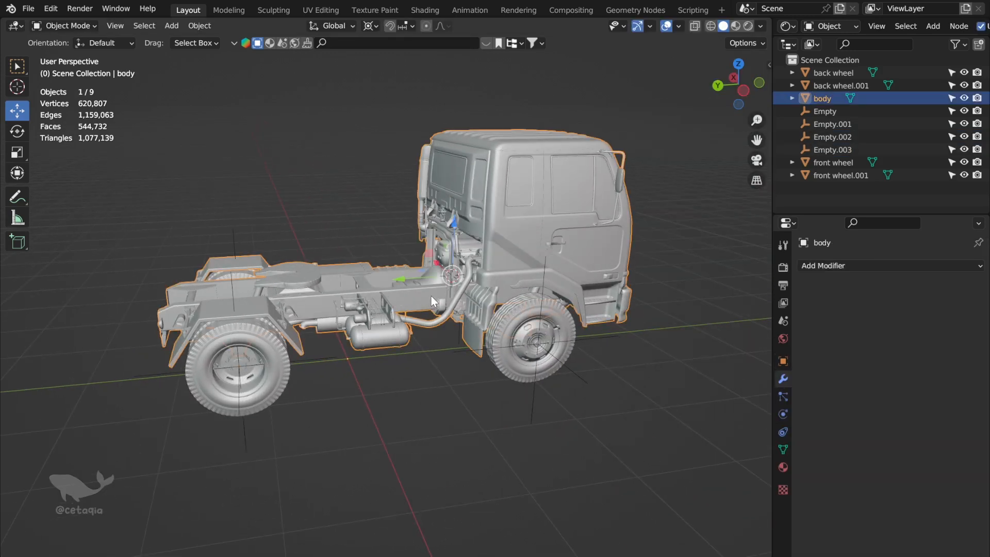
{"action": "left_click", "coordinate": [738, 64]}
{"action": "left_click", "coordinate": [20, 91]}
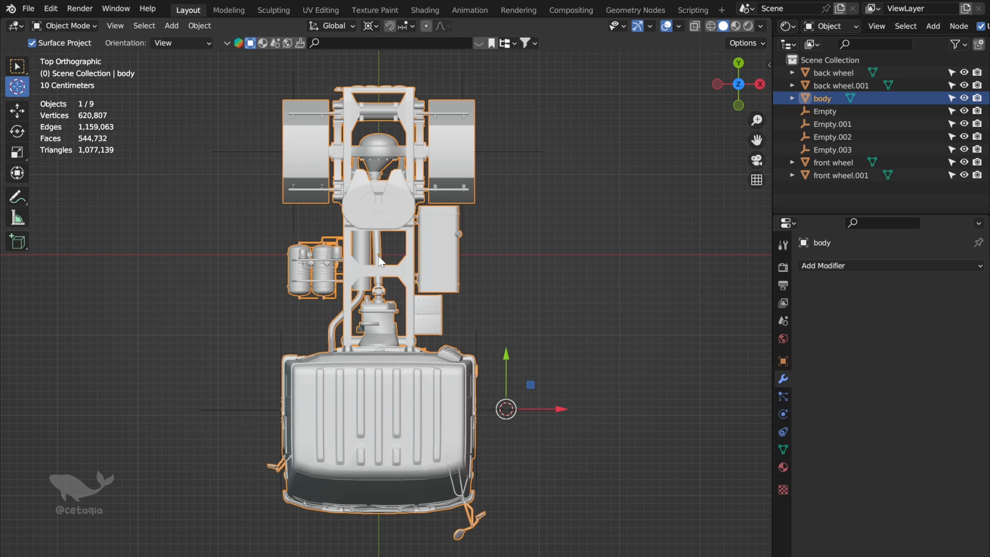
{"action": "right_click", "coordinate": [379, 255]}
{"action": "mouse_move", "coordinate": [438, 260]}
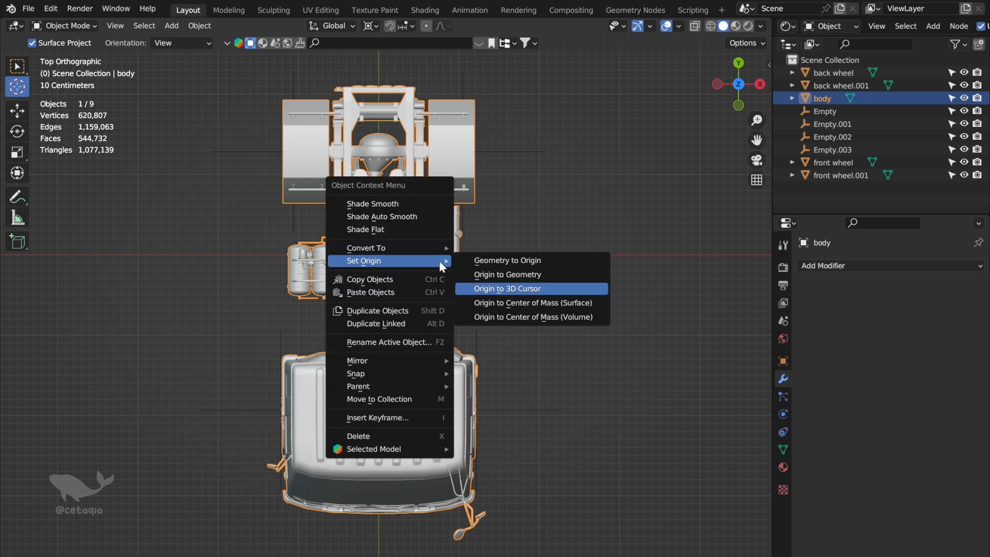
{"action": "left_click", "coordinate": [505, 289]}
- Add a Plain Axes empty at the 3D cursor for the truck body and check it in the right orthographic view
{"action": "key", "text": "shift+a"}
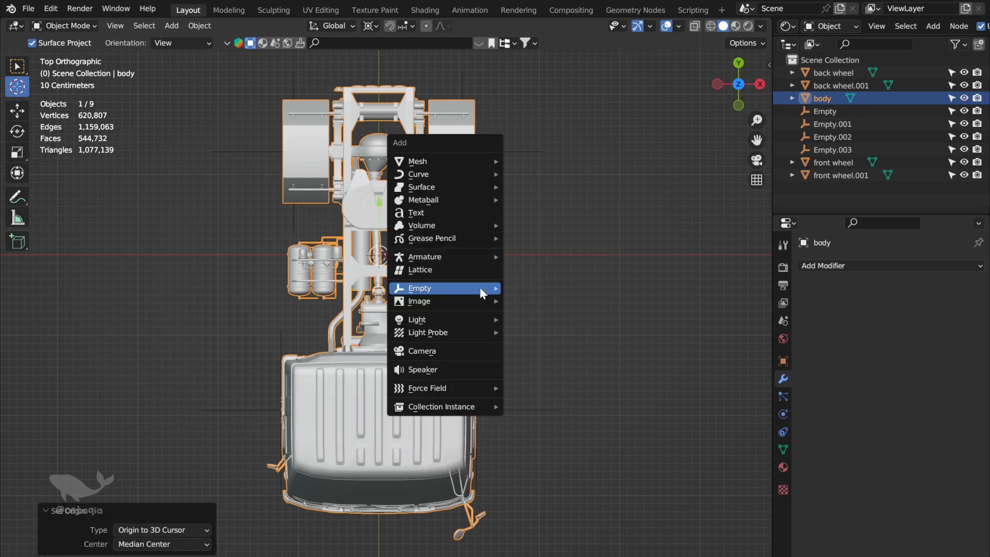
{"action": "mouse_move", "coordinate": [499, 288]}
{"action": "left_click", "coordinate": [545, 286]}
{"action": "key", "text": "KP_3"}
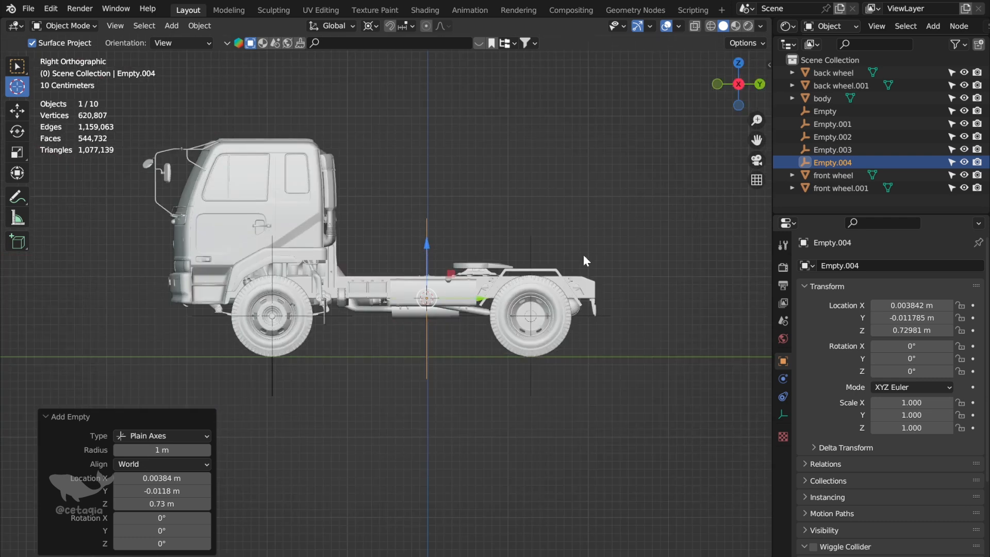
- Lower the body empty along Z by about 0.42 m, switch to the Move tool and deselect everything
{"action": "left_click_drag", "start_coordinate": [426, 247], "coordinate": [427, 284]}
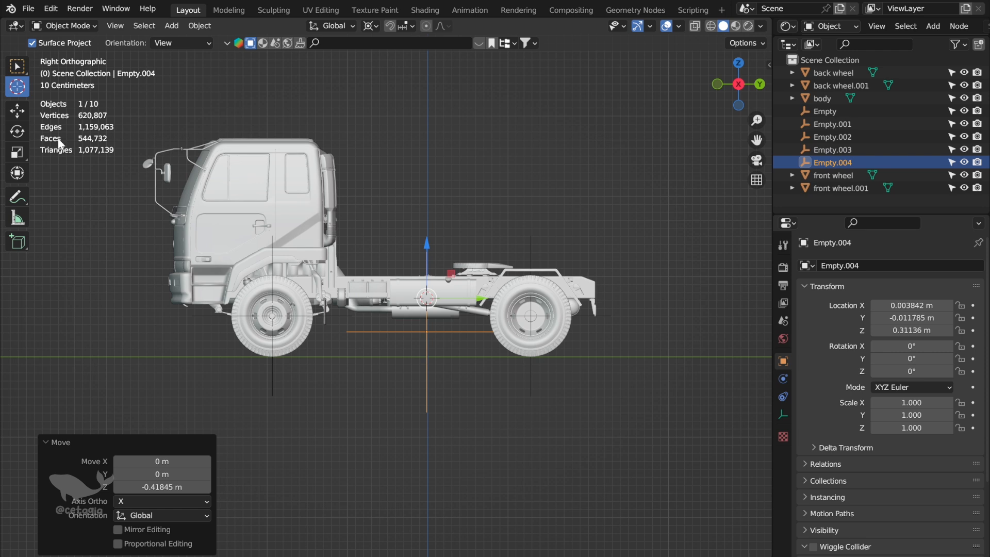
{"action": "key", "text": "shift+space"}
{"action": "key", "text": "g"}
{"action": "left_click", "coordinate": [373, 204]}
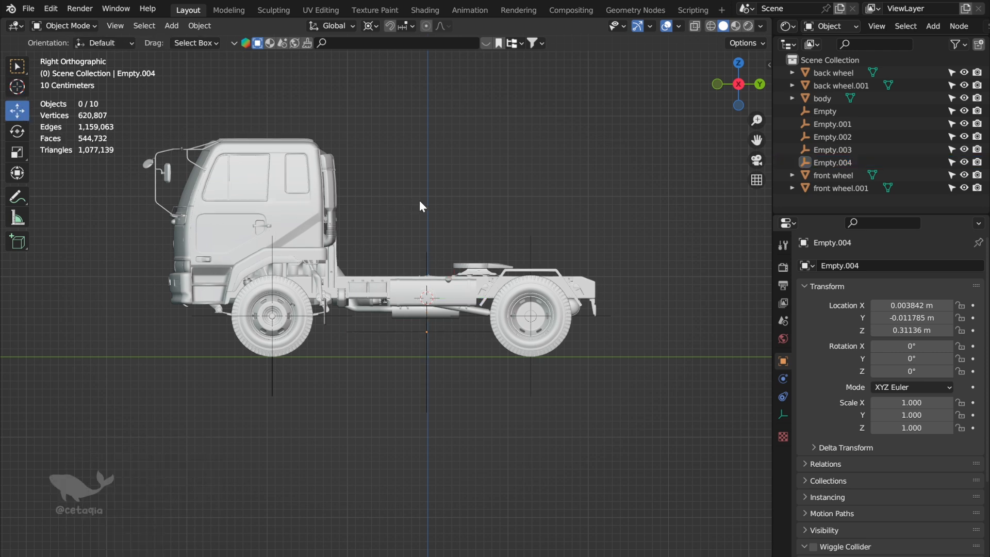
{"action": "mouse_move", "coordinate": [446, 200]}
{"action": "middle_mouse_down"}
{"action": "mouse_move", "coordinate": [469, 208]}
{"action": "mouse_move", "coordinate": [457, 212]}
{"action": "middle_mouse_up"}
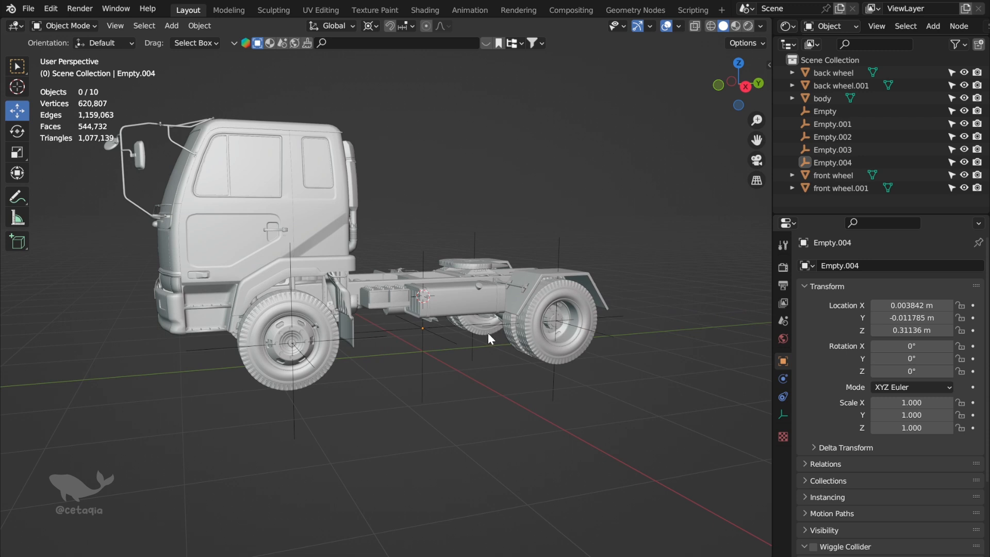
- Find the Rigging: Rigacar add-on in the preferences by searching "rigacar", then disable and re-enable it
{"action": "left_click", "coordinate": [52, 9]}
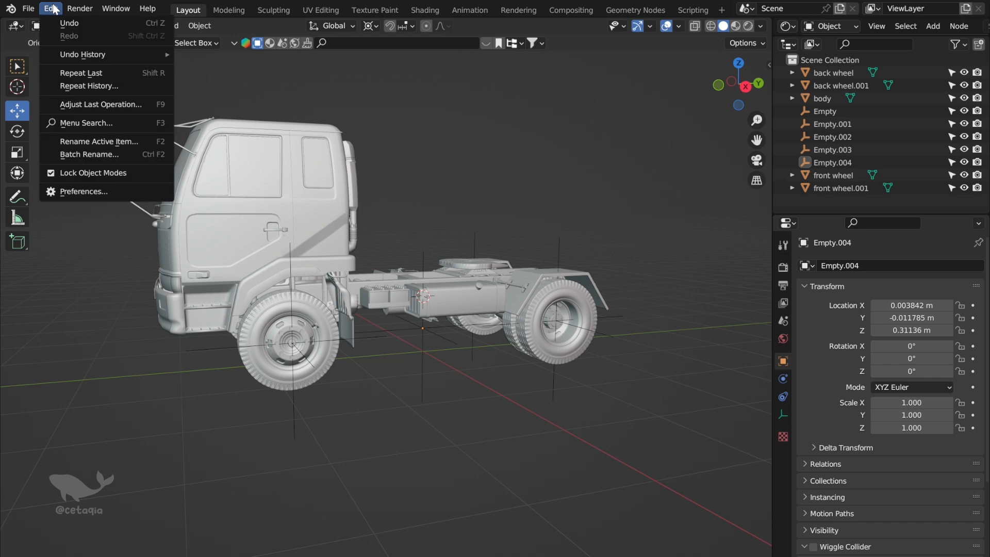
{"action": "left_click", "coordinate": [94, 194]}
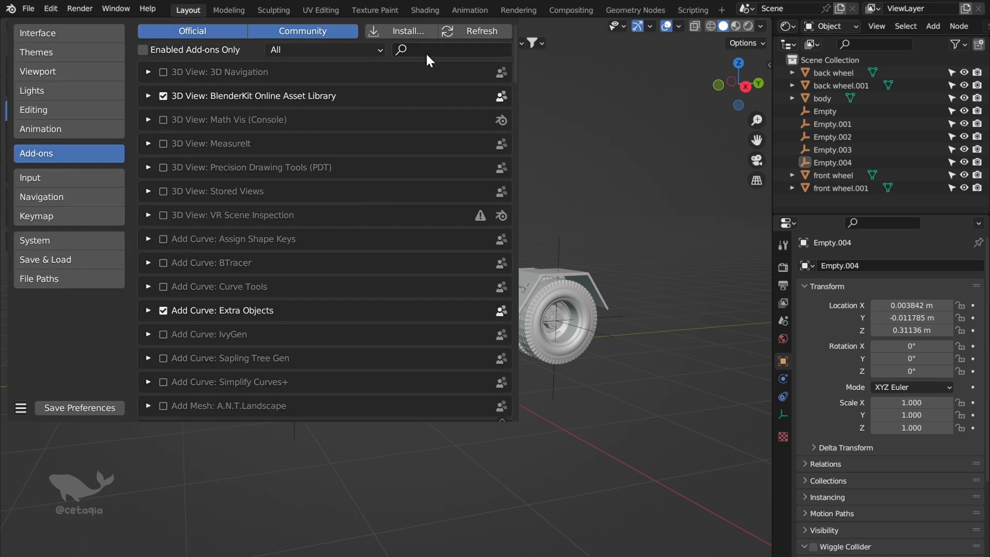
{"action": "left_click", "coordinate": [433, 50]}
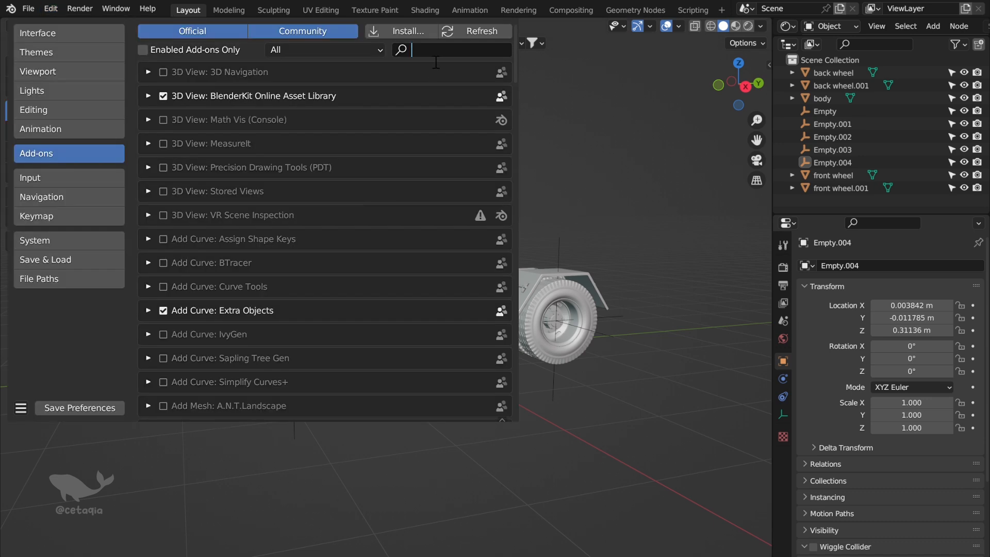
{"action": "type", "text": "rig"}
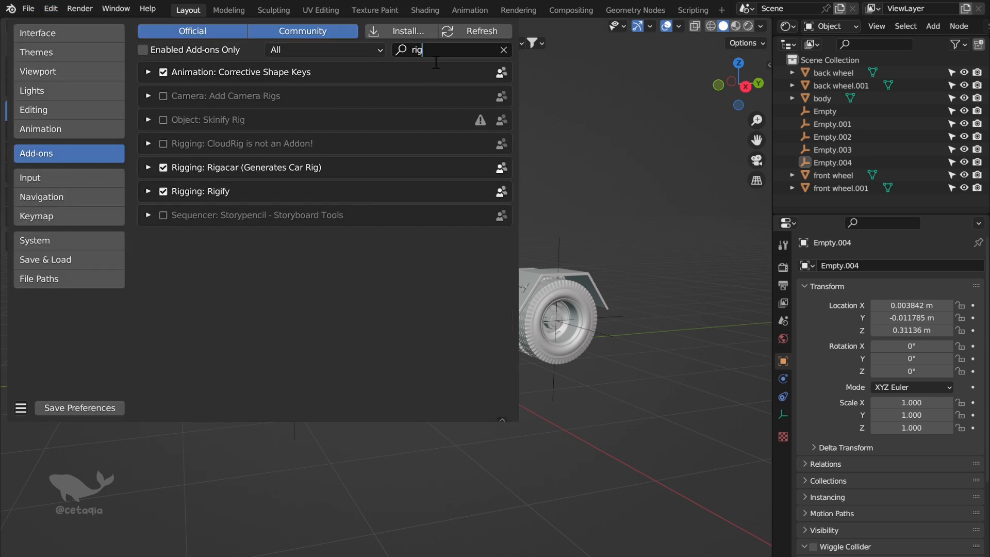
{"action": "type", "text": "aca"}
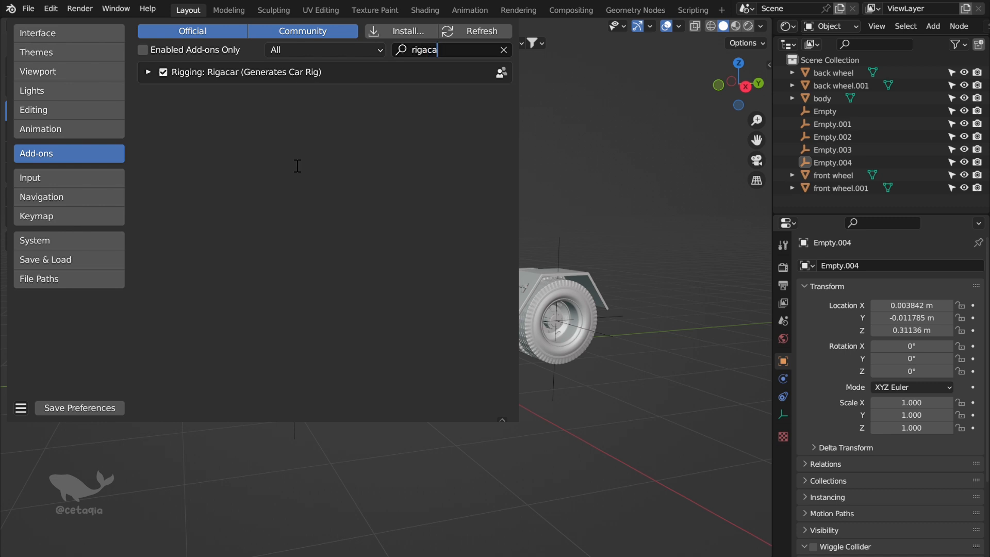
{"action": "type", "text": "r"}
{"action": "key", "text": "Return"}
{"action": "left_click", "coordinate": [164, 72]}
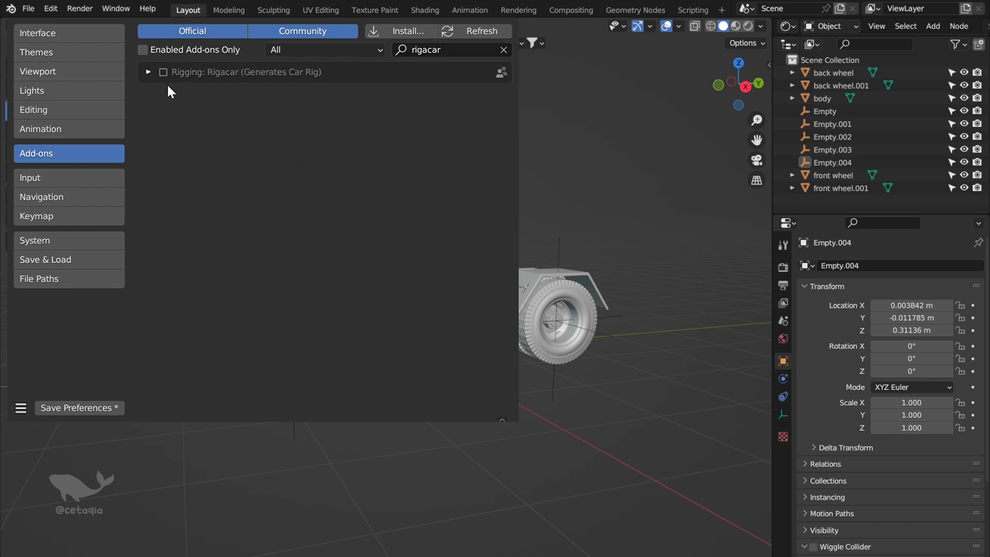
{"action": "left_click", "coordinate": [163, 73]}
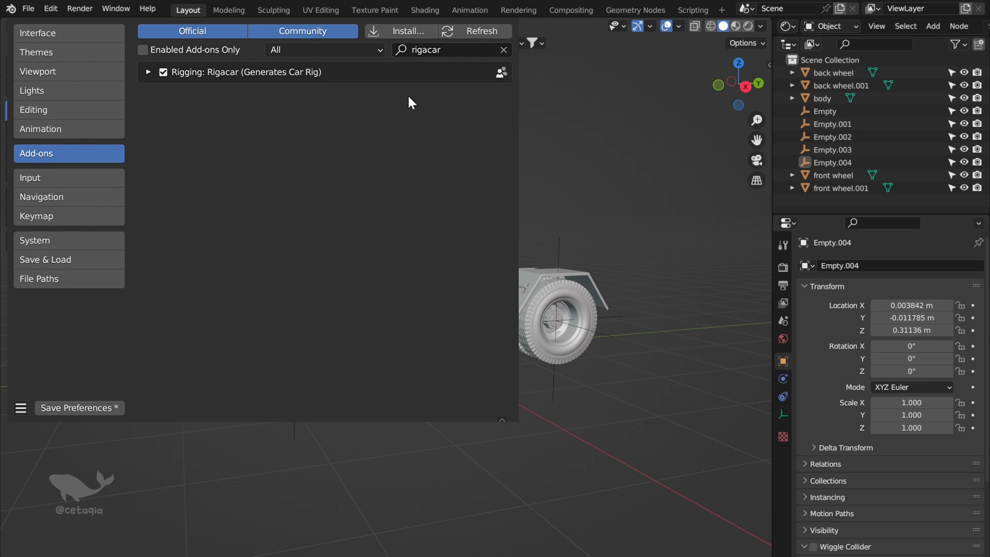
- Install the Rigacar add-on from rigacar.v7.1.zip in the blender Add-ons folder and save the preferences
{"action": "left_click", "coordinate": [404, 29]}
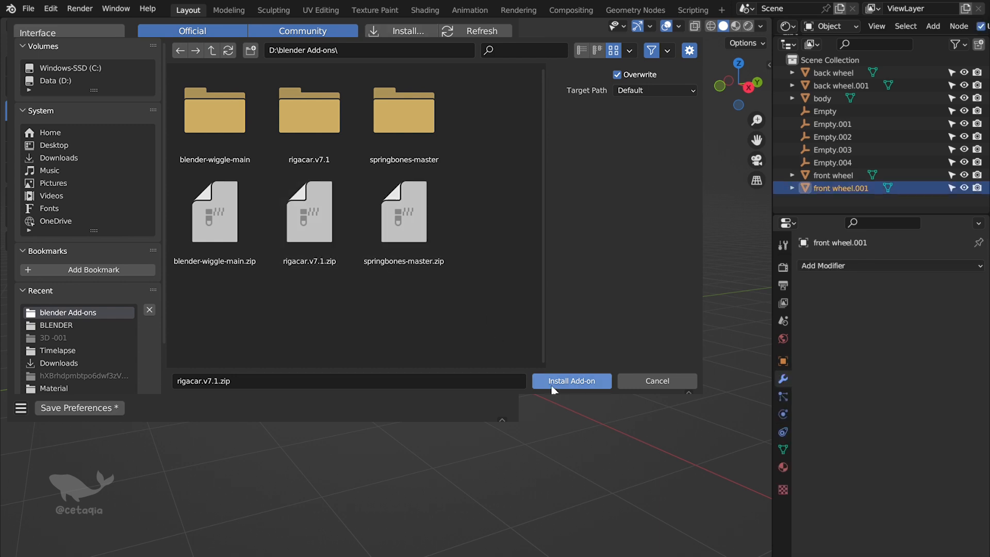
{"action": "left_click", "coordinate": [556, 383]}
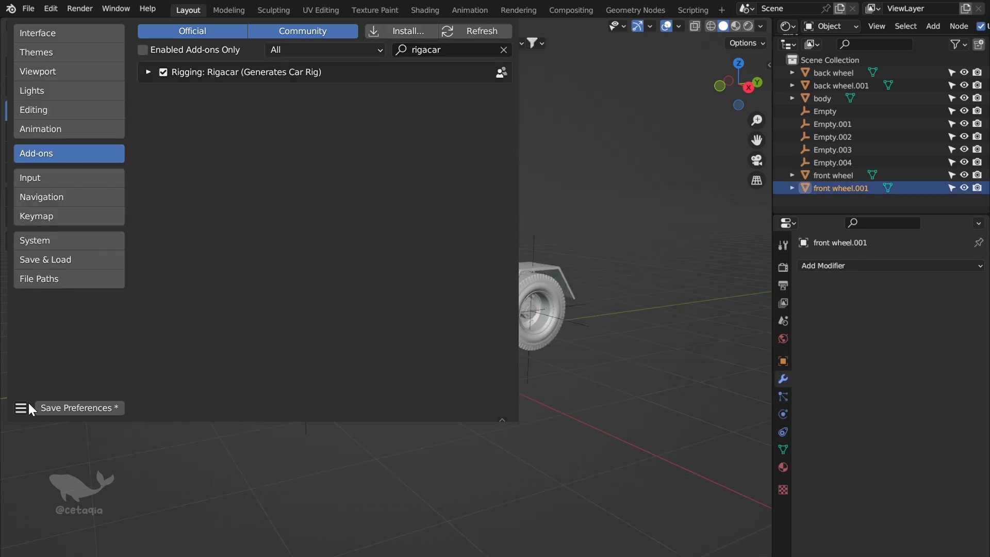
{"action": "left_click", "coordinate": [81, 408]}
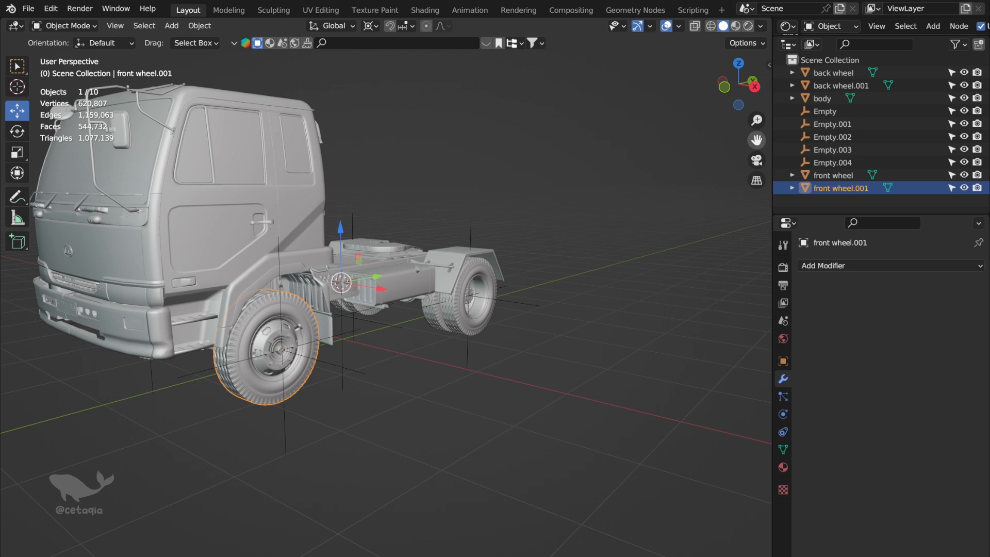
- Parent front wheel.001 to the empty at its centre, using Object (Keep Transform)
{"action": "mouse_move", "coordinate": [757, 139]}
{"action": "left_mouse_down"}
{"action": "mouse_move", "coordinate": [789, 140]}
{"action": "mouse_move", "coordinate": [757, 136]}
{"action": "left_mouse_up"}
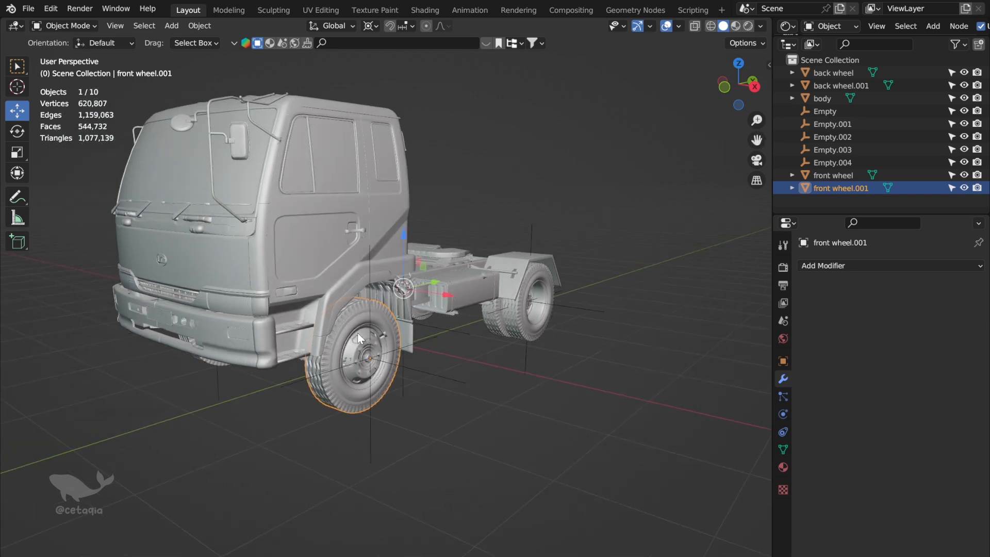
{"action": "left_click", "coordinate": [430, 375], "text": "shift"}
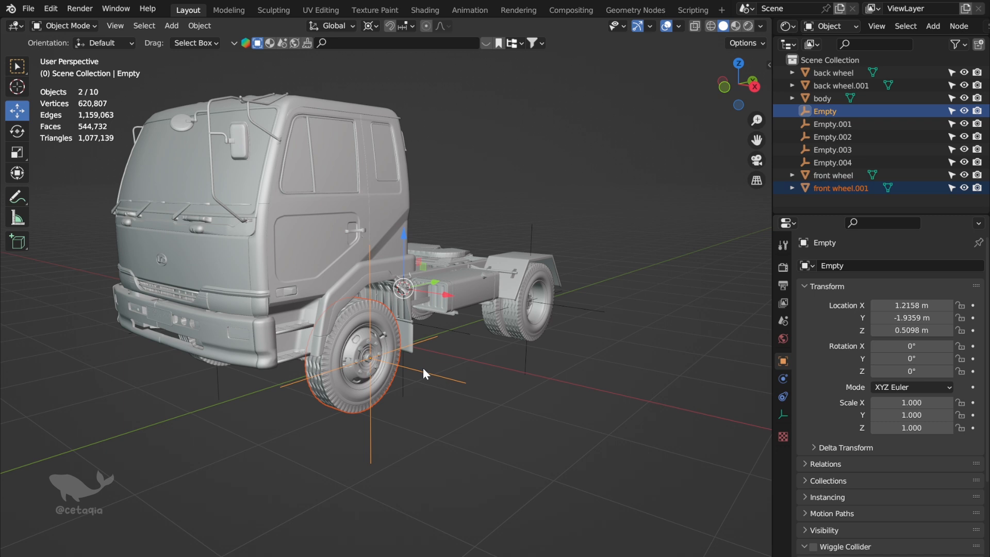
{"action": "key", "text": "ctrl+p"}
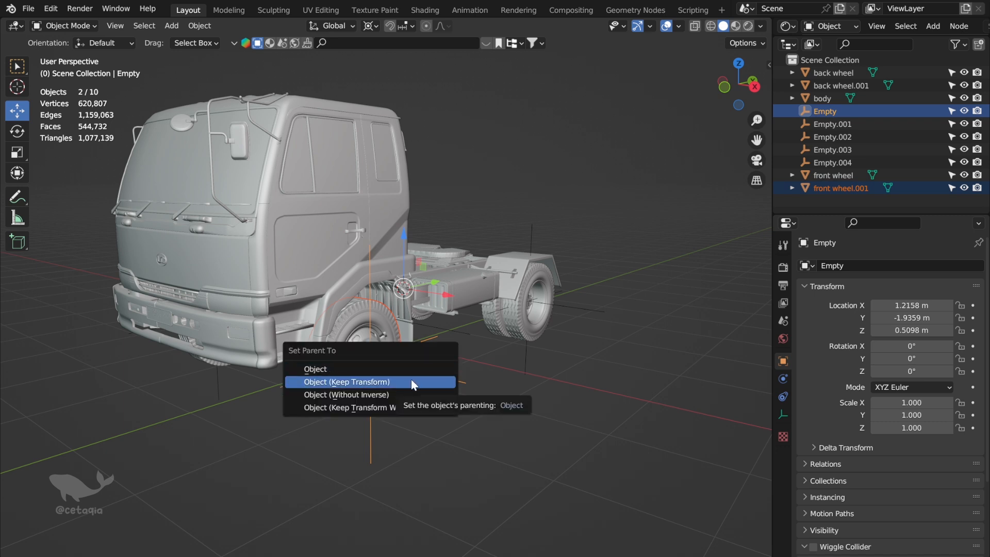
{"action": "left_click", "coordinate": [411, 381]}
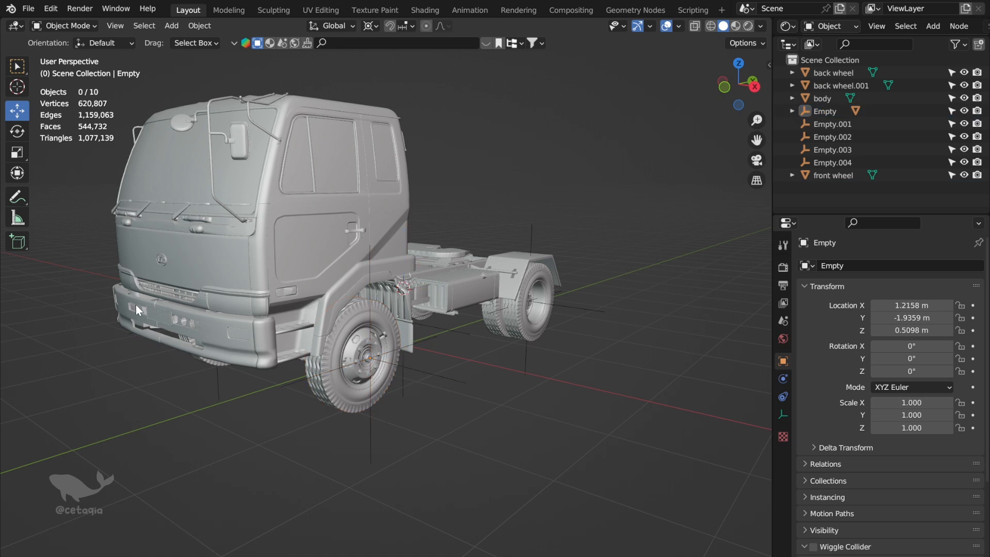
- Parent the front wheel on the truck's other side to Empty.001, using Object (Keep Transform)
{"action": "scroll", "coordinate": [119, 285], "scroll_direction": "down", "scroll_amount": 3}
{"action": "middle_click_drag", "start_coordinate": [109, 270], "coordinate": [251, 256]}
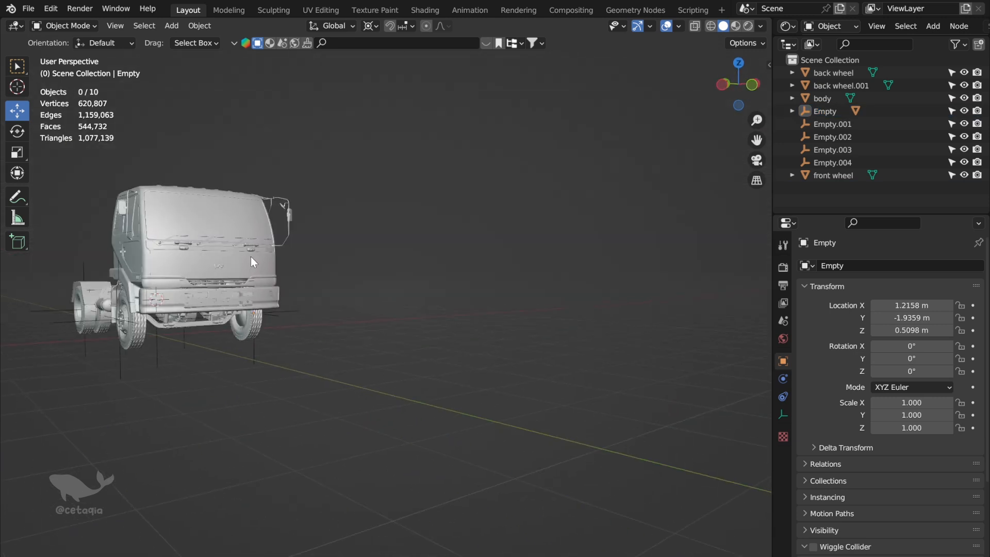
{"action": "left_click_drag", "start_coordinate": [756, 140], "coordinate": [928, 192]}
{"action": "scroll", "coordinate": [352, 407], "scroll_direction": "up", "scroll_amount": 1}
{"action": "scroll", "coordinate": [354, 411], "scroll_direction": "up", "scroll_amount": 2}
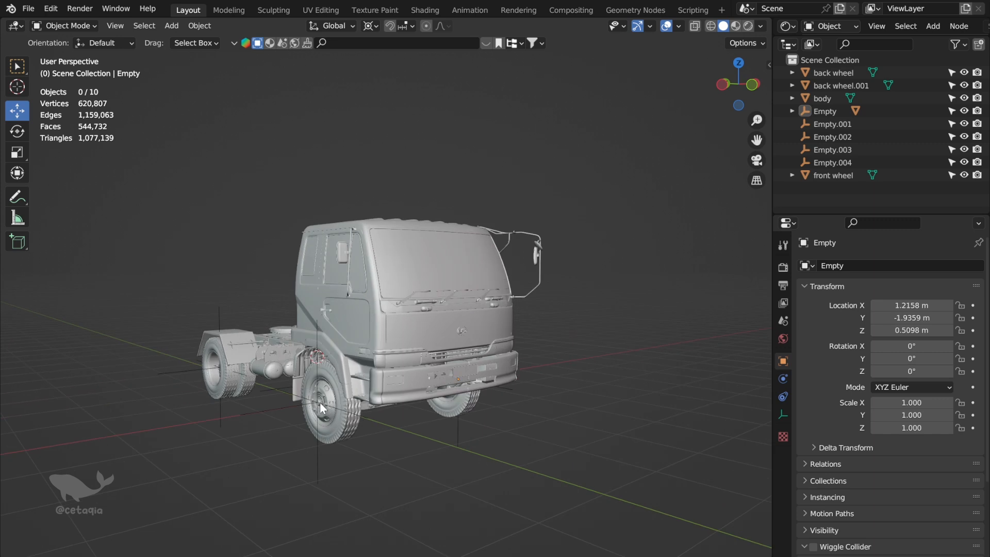
{"action": "left_click", "coordinate": [317, 449]}
{"action": "left_click", "coordinate": [304, 423]}
{"action": "left_click", "coordinate": [304, 423], "text": "shift"}
{"action": "key", "text": "ctrl+p"}
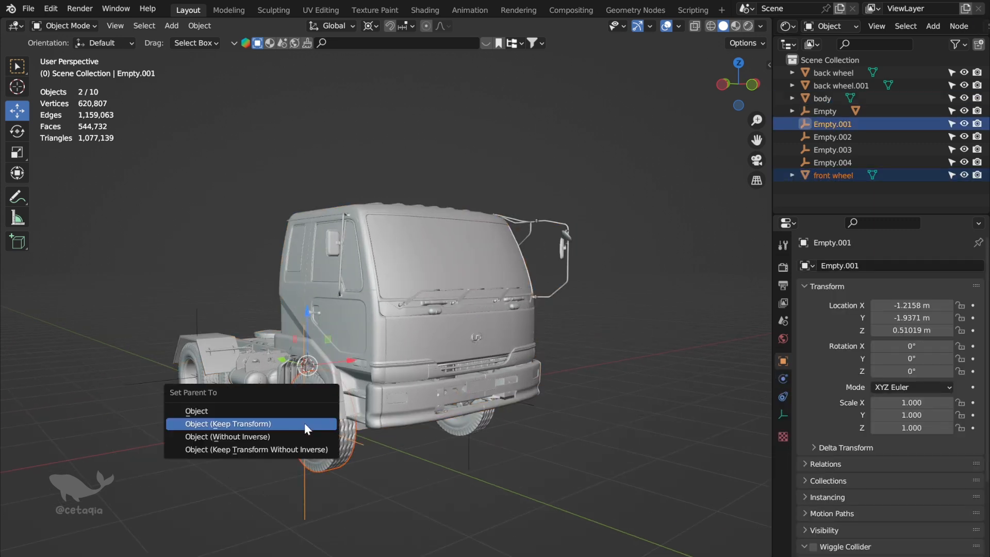
{"action": "left_click", "coordinate": [304, 423]}
- Parent the back wheel on the same side to Empty.003, using Object (Keep Transform)
{"action": "left_click", "coordinate": [199, 391]}
{"action": "left_click", "coordinate": [184, 379], "text": "shift"}
{"action": "key", "text": "ctrl+p"}
{"action": "left_click", "coordinate": [182, 378]}
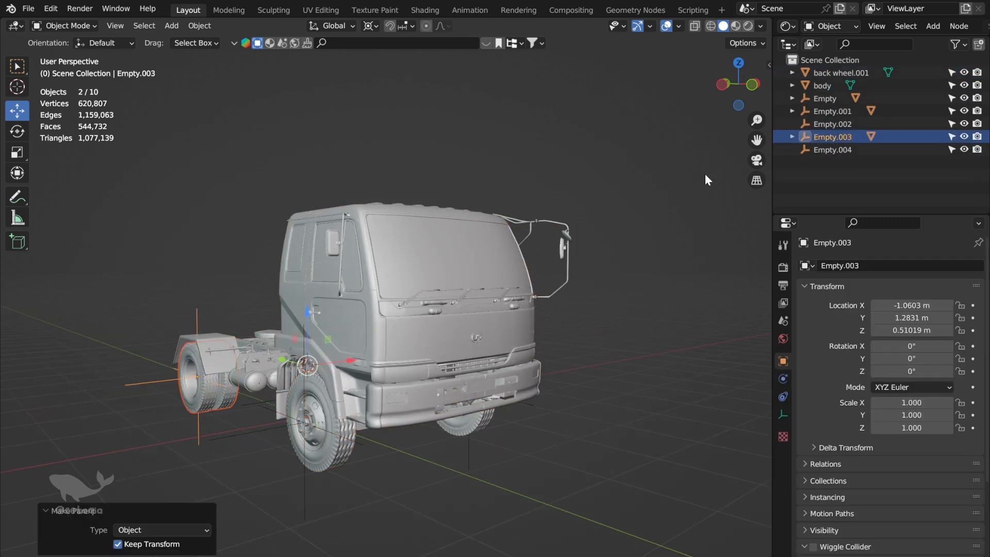
- Parent back wheel.001 on the opposite side to Empty.002, using Object (Keep Transform)
{"action": "left_click", "coordinate": [722, 84]}
{"action": "left_click_drag", "start_coordinate": [756, 140], "coordinate": [621, 141]}
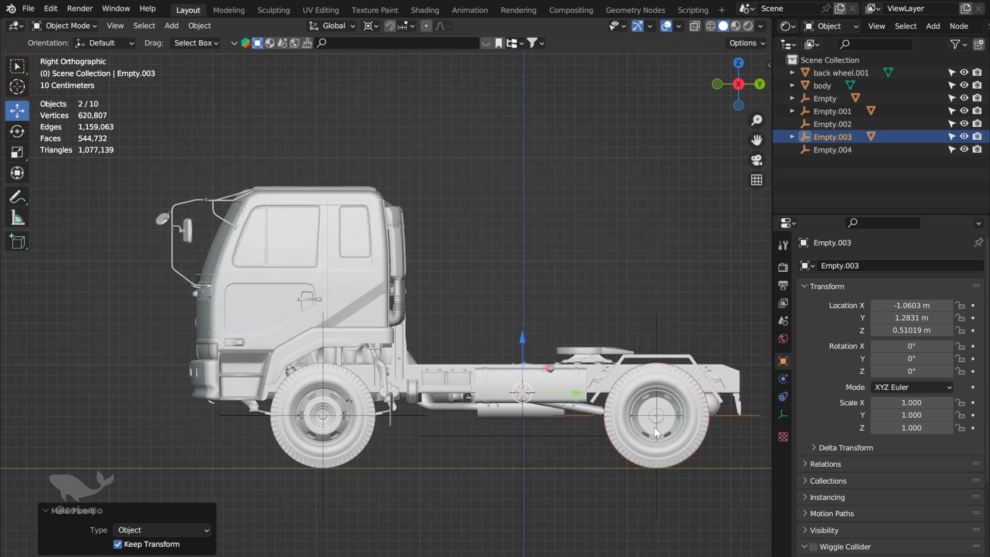
{"action": "middle_click_drag", "start_coordinate": [654, 427], "coordinate": [708, 441]}
{"action": "left_click", "coordinate": [709, 441]}
{"action": "left_click", "coordinate": [721, 437], "text": "shift"}
{"action": "key", "text": "ctrl+p"}
{"action": "left_click", "coordinate": [722, 437]}
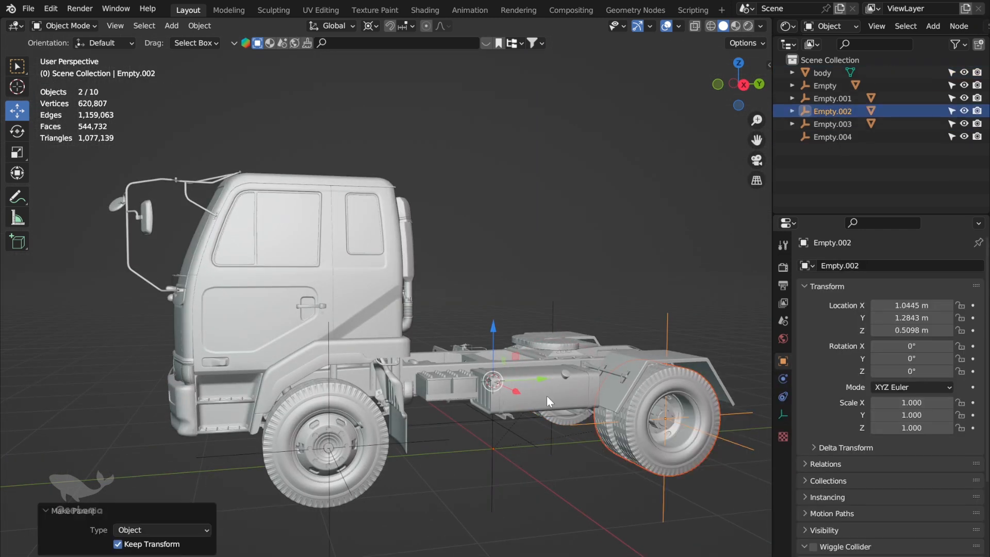
- Parent the truck body to Empty.004 with Object (Keep Transform) and deselect everything
{"action": "left_click", "coordinate": [473, 419]}
{"action": "left_click", "coordinate": [472, 419], "text": "shift"}
{"action": "key", "text": "ctrl+p"}
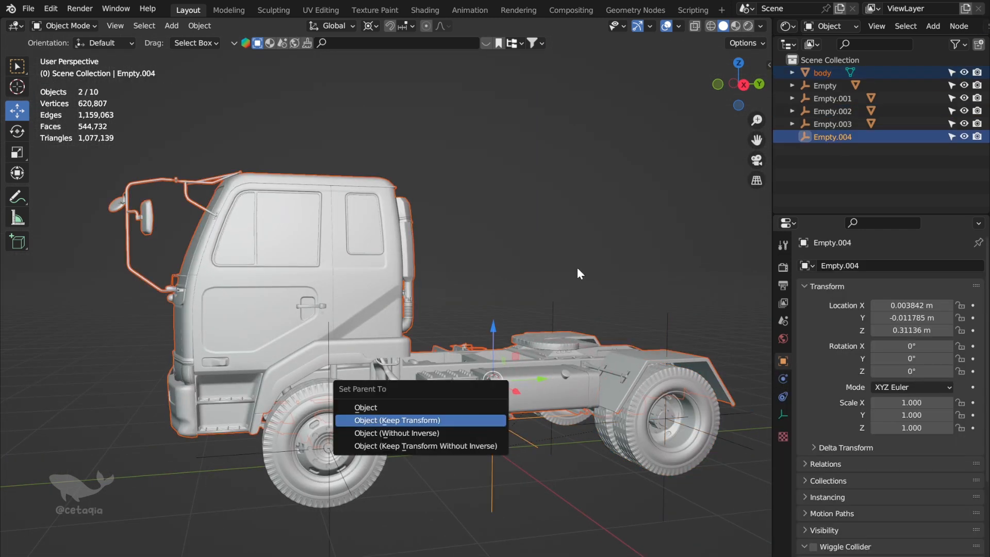
{"action": "left_click", "coordinate": [444, 419]}
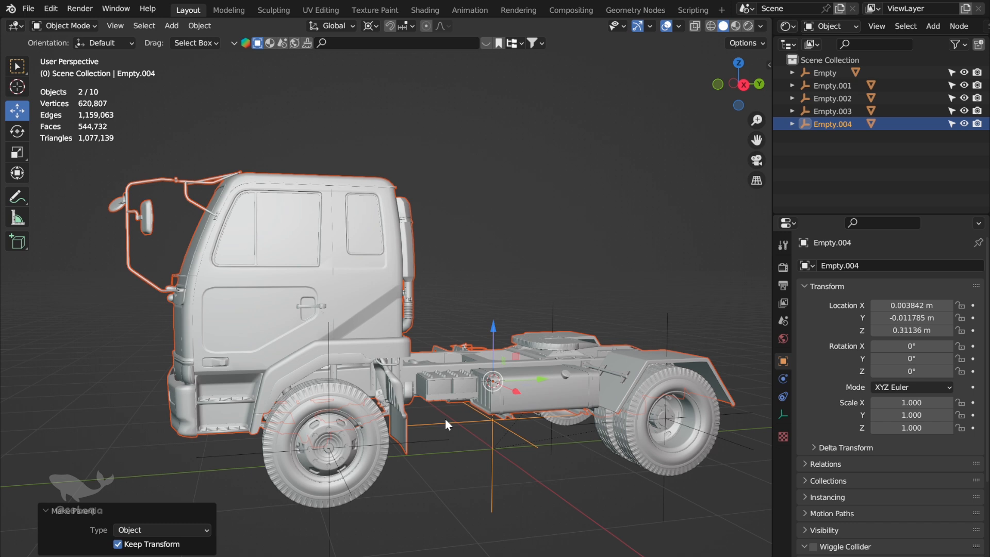
{"action": "left_click", "coordinate": [521, 249]}
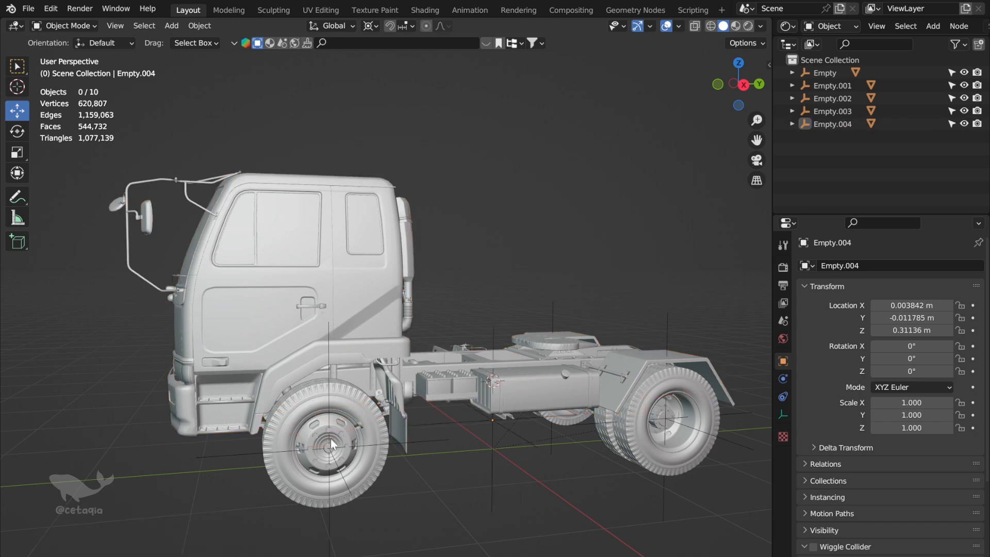
- Rename the empty at the truck's left front wheel to Nissan-Wheel.Ft.L
{"action": "left_click", "coordinate": [717, 445]}
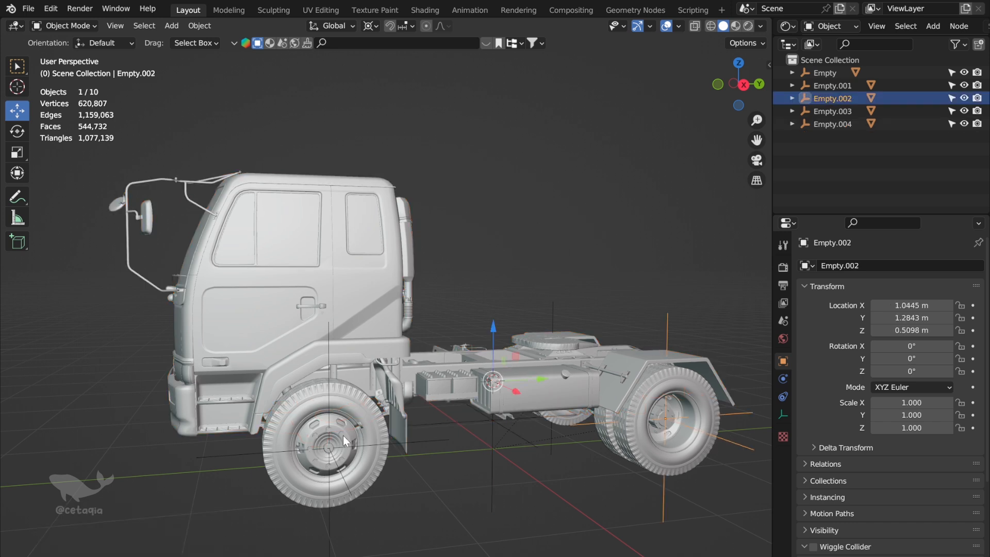
{"action": "left_click", "coordinate": [405, 466]}
{"action": "key", "text": "F2"}
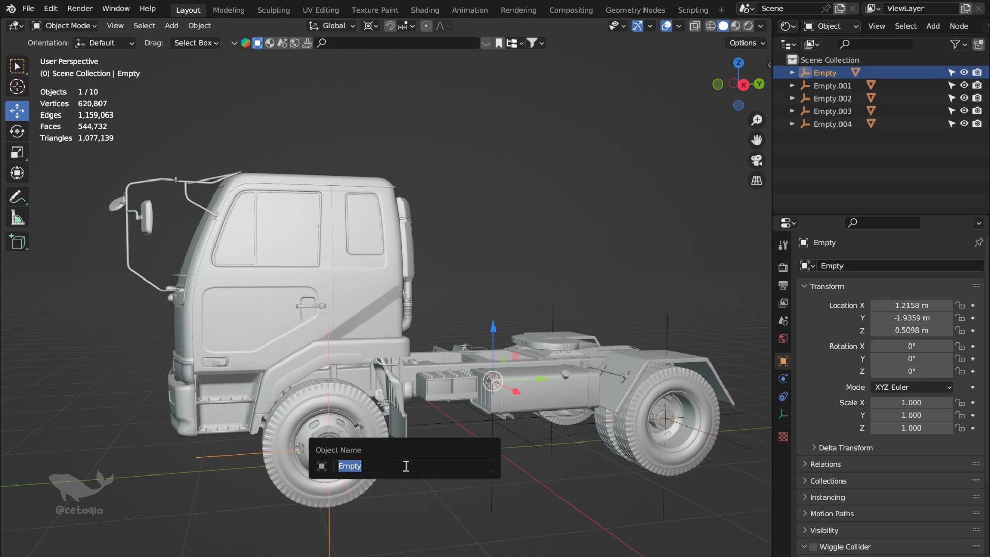
{"action": "type", "text": "Nisan"}
{"action": "key", "text": "BackSpace"}
{"action": "key", "text": "BackSpace"}
{"action": "type", "text": "san-Wheel.Ft.L"}
{"action": "key", "text": "Return"}
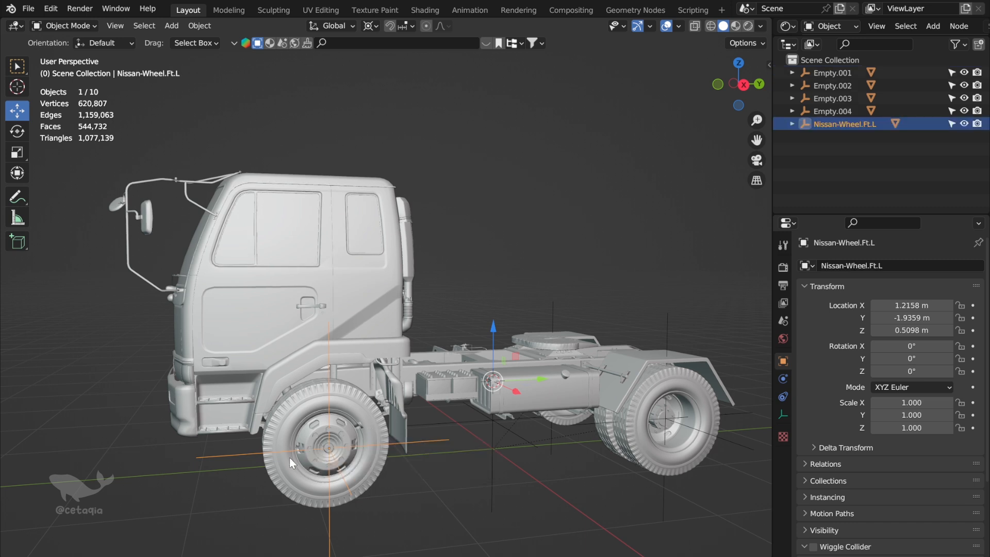
- Rename Empty.001 at the truck's right front wheel to Nissan-Wheel.Ft.R
{"action": "middle_click_drag", "start_coordinate": [220, 450], "coordinate": [271, 440]}
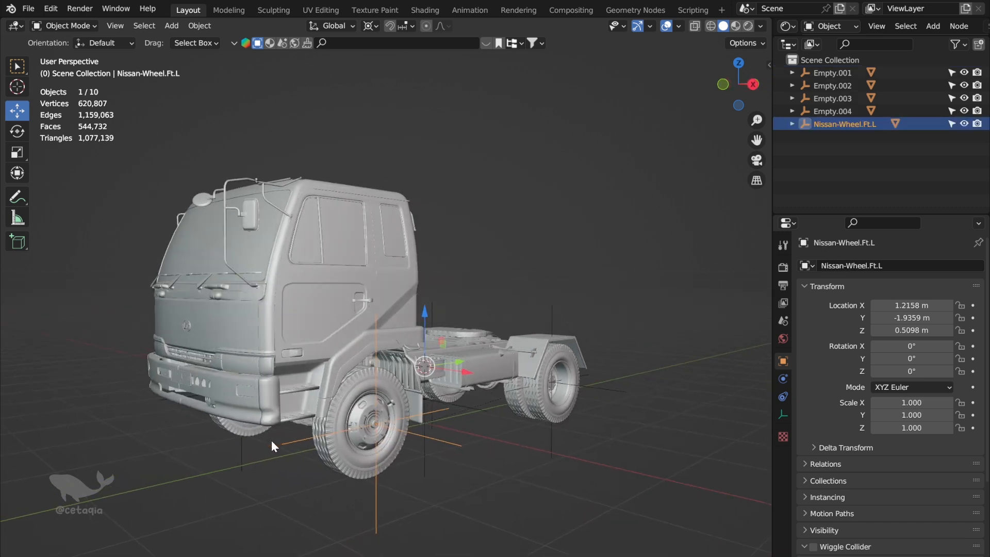
{"action": "left_click", "coordinate": [241, 448]}
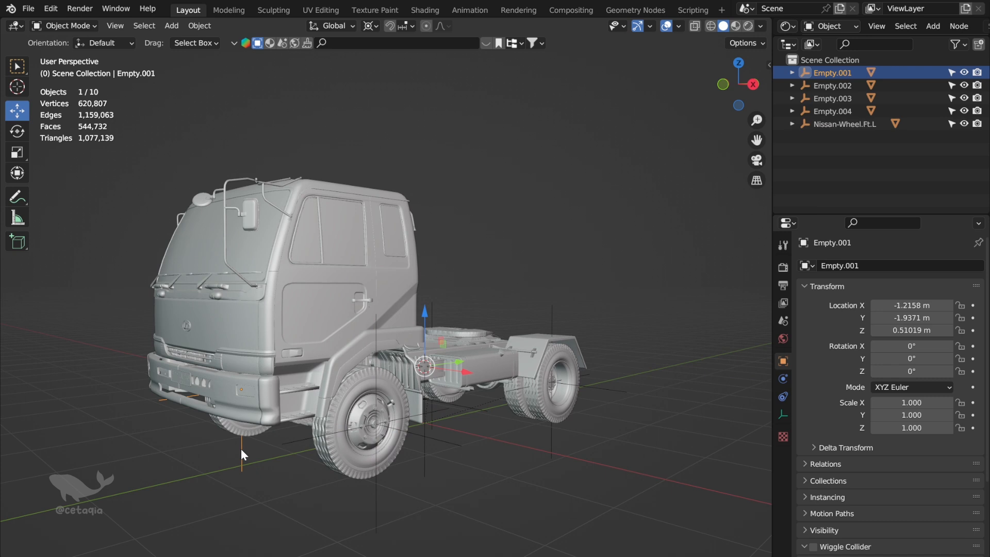
{"action": "key", "text": "F2"}
{"action": "type", "text": "Nissan"}
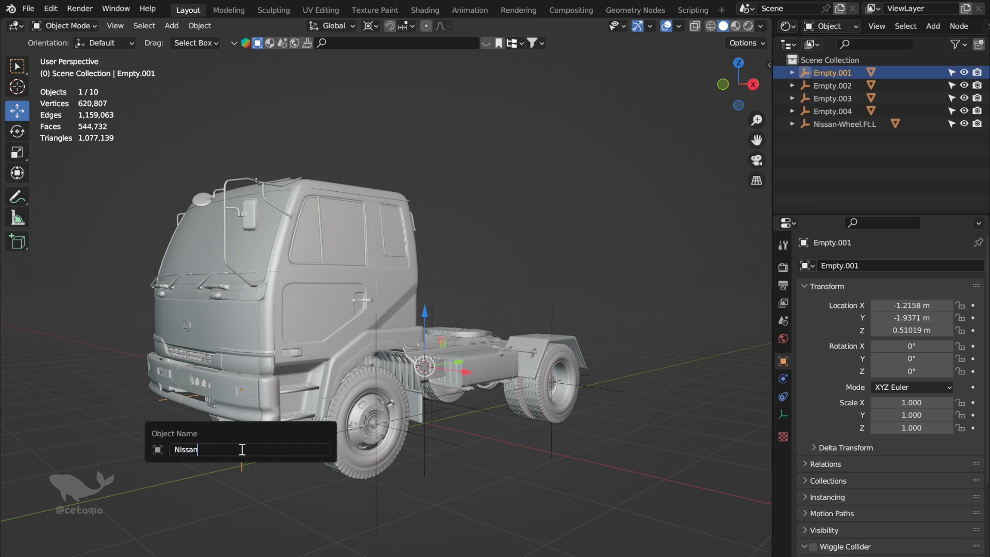
{"action": "type", "text": "-Wheel.Ft.R"}
{"action": "key", "text": "Return"}
- Rename Empty.002 at the truck's left back wheel to Nissan-Wheel.Bk.L
{"action": "left_click", "coordinate": [522, 388]}
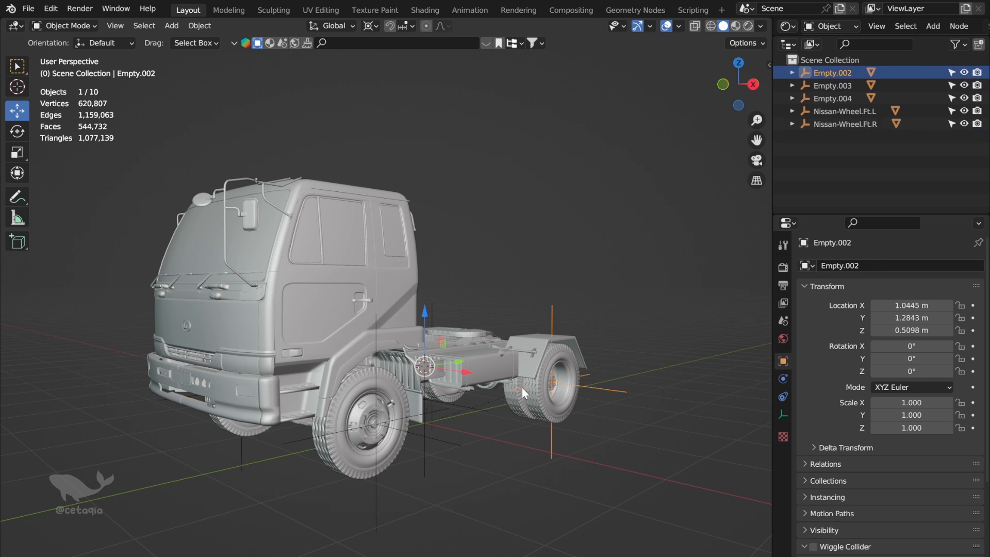
{"action": "key", "text": "F2"}
{"action": "type", "text": "Nissan-Whe"}
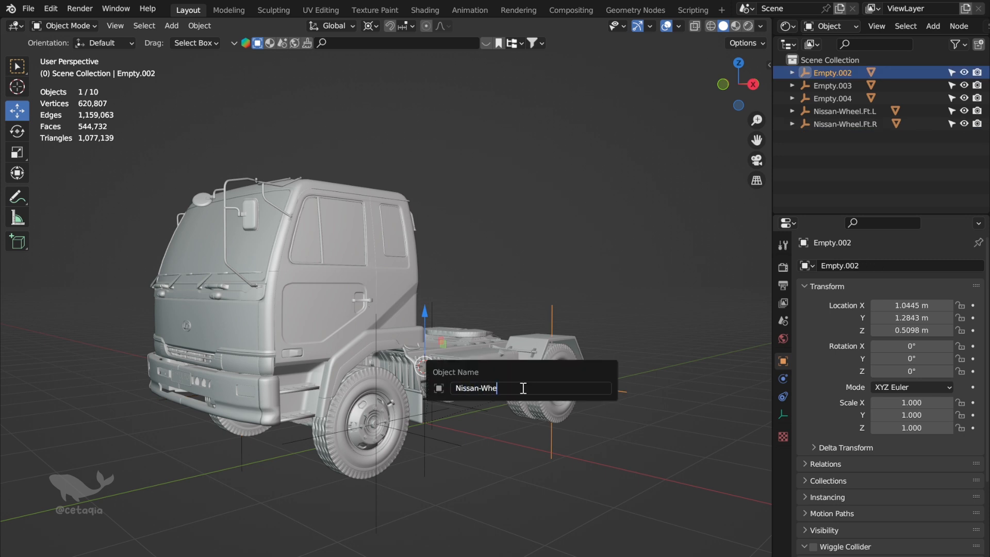
{"action": "type", "text": "el.Bk.L"}
{"action": "key", "text": "Return"}
- Rename Empty.003 at the truck's right back wheel to Nissan-Wheel.Bk.r
{"action": "middle_click_drag", "start_coordinate": [628, 264], "coordinate": [566, 268]}
{"action": "left_click", "coordinate": [639, 278]}
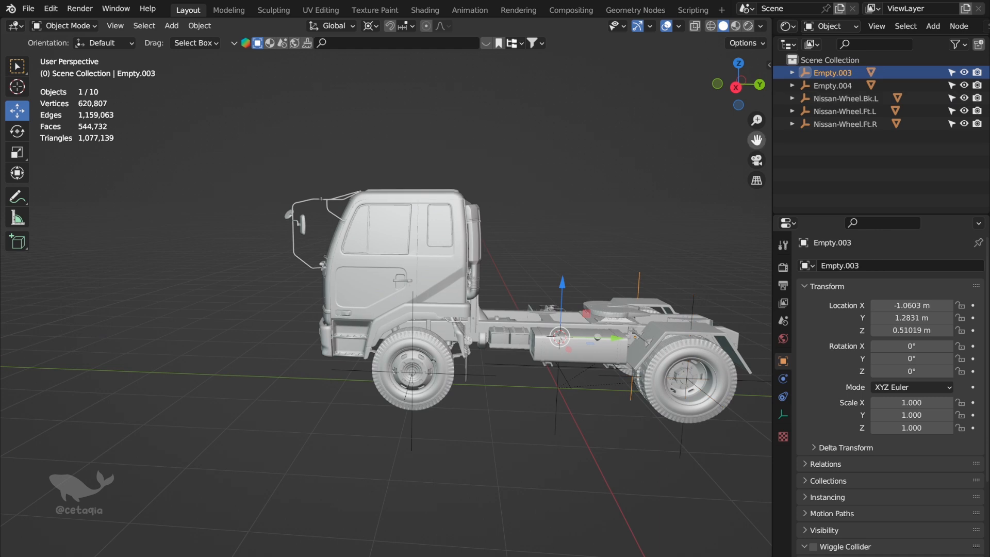
{"action": "middle_click_drag", "start_coordinate": [691, 271], "coordinate": [643, 265], "text": "shift"}
{"action": "key", "text": "F2"}
{"action": "type", "text": "Nissan-W"}
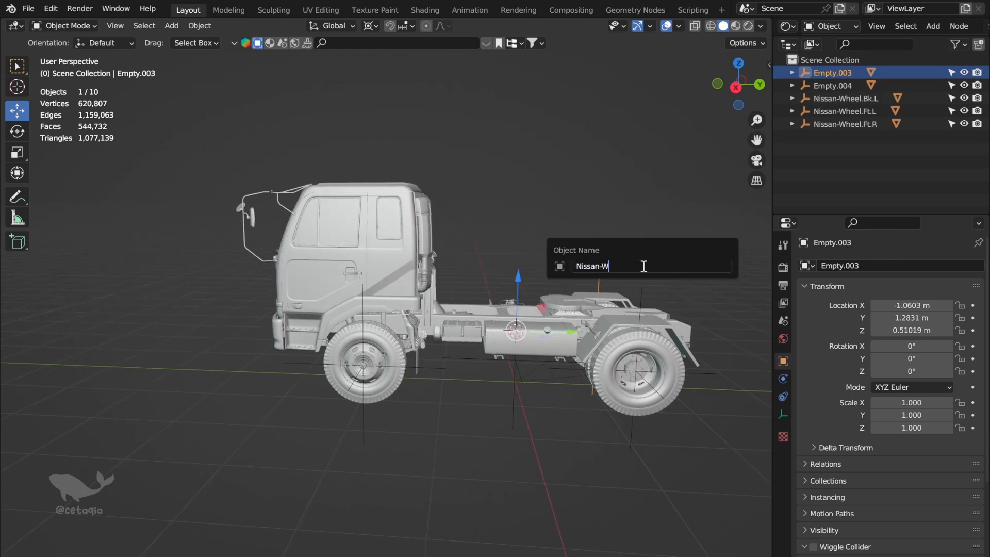
{"action": "type", "text": "heel.Bk.r"}
{"action": "key", "text": "Return"}
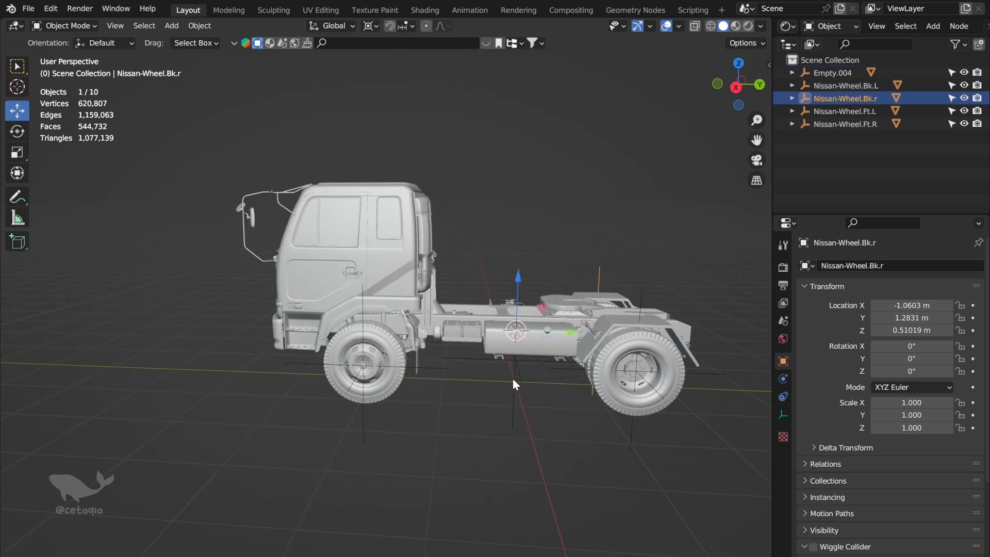
- Rename Empty.004, the truck body's empty, to Nissan-Body
{"action": "left_click", "coordinate": [513, 379]}
{"action": "key", "text": "F2"}
{"action": "type", "text": "Nis"}
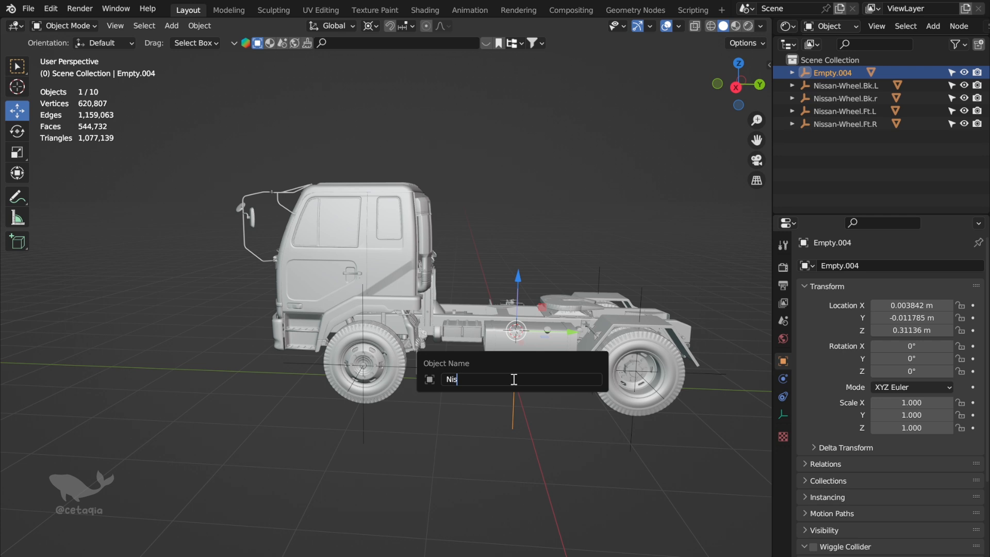
{"action": "type", "text": "san-Body"}
{"action": "key", "text": "Return"}
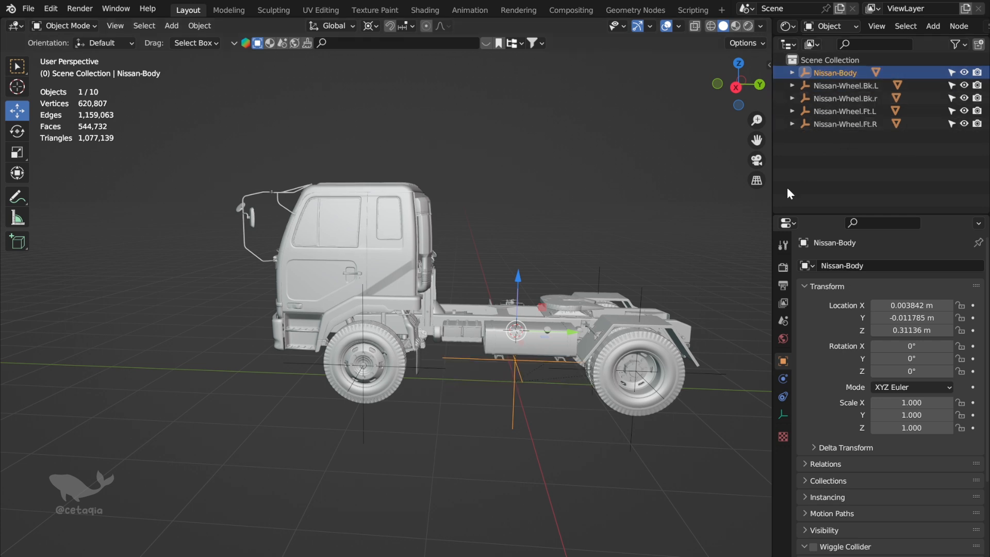
- Parent the four wheel empties to the Nissan-Body empty, using Object (Keep Transform)
{"action": "left_click", "coordinate": [366, 408]}
{"action": "middle_click_drag", "start_coordinate": [404, 395], "coordinate": [296, 443]}
{"action": "left_click", "coordinate": [241, 454], "text": "shift"}
{"action": "left_click", "coordinate": [508, 453], "text": "shift"}
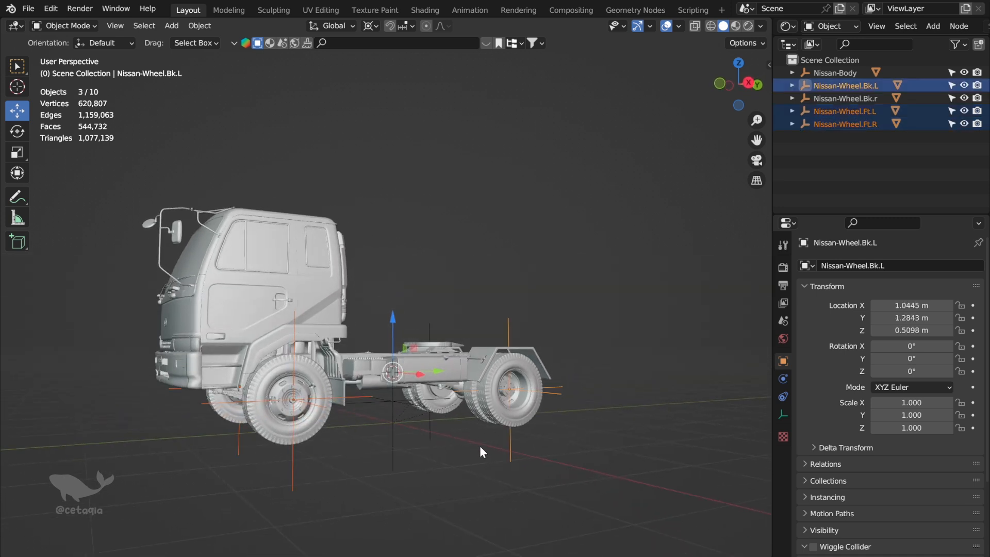
{"action": "left_click", "coordinate": [430, 433], "text": "shift"}
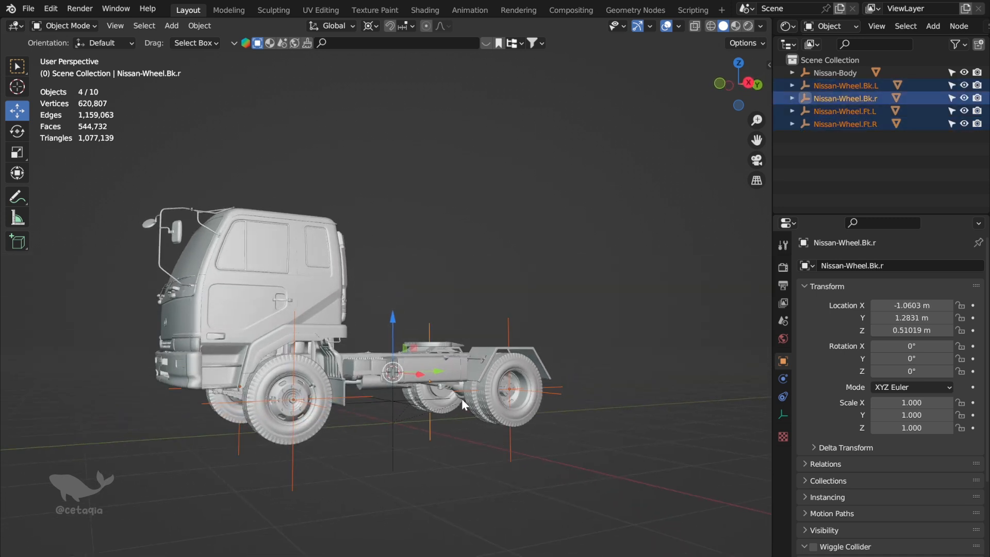
{"action": "left_click", "coordinate": [392, 397], "text": "shift"}
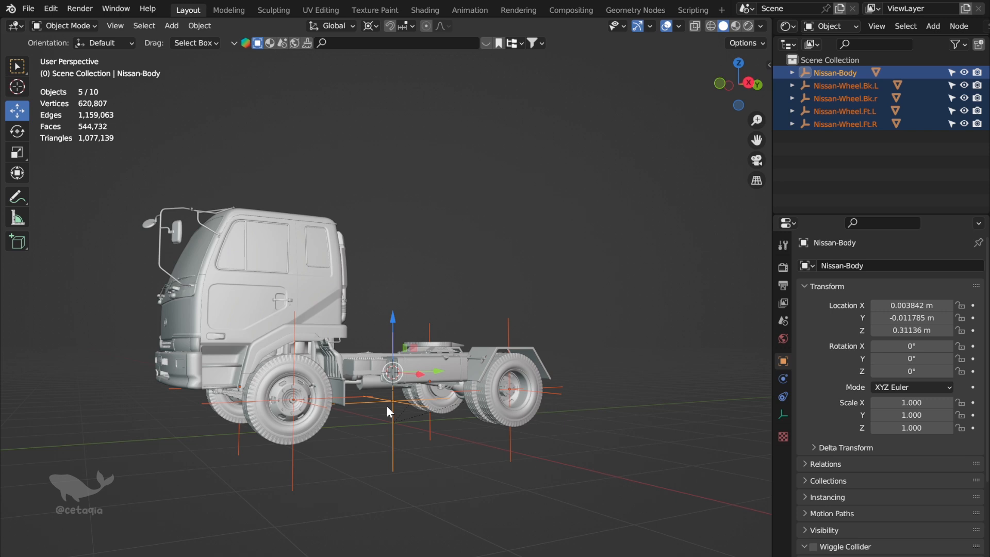
{"action": "key", "text": "ctrl+p"}
{"action": "left_click", "coordinate": [385, 405]}
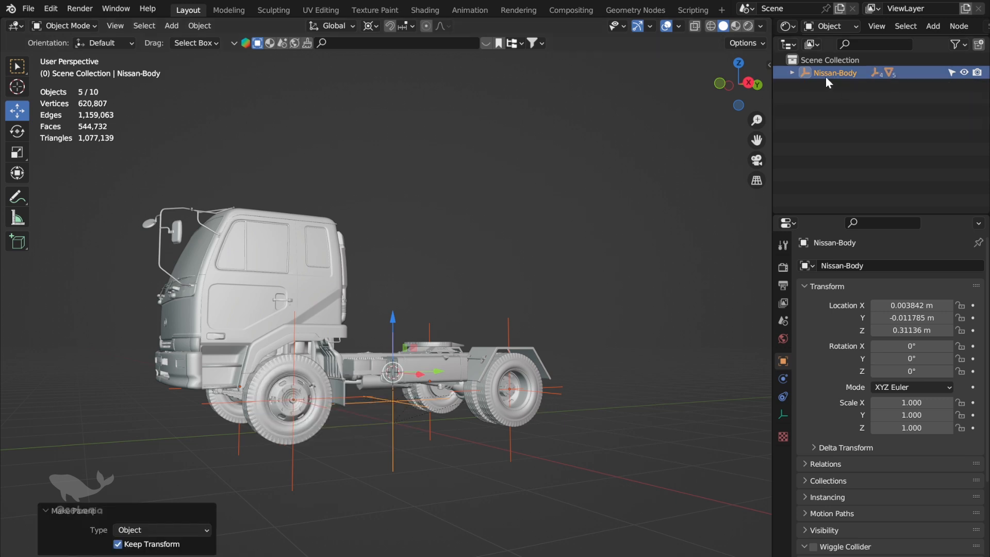
- Add a Car (deformation rig) armature for the truck parented under the Nissan-Body empty
{"action": "middle_click_drag", "start_coordinate": [529, 250], "coordinate": [473, 351]}
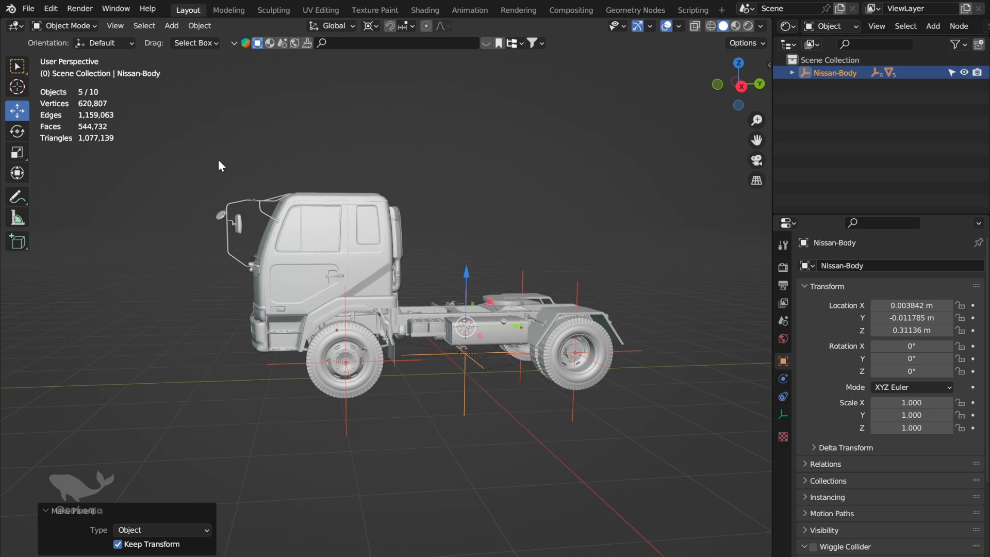
{"action": "left_click", "coordinate": [172, 26]}
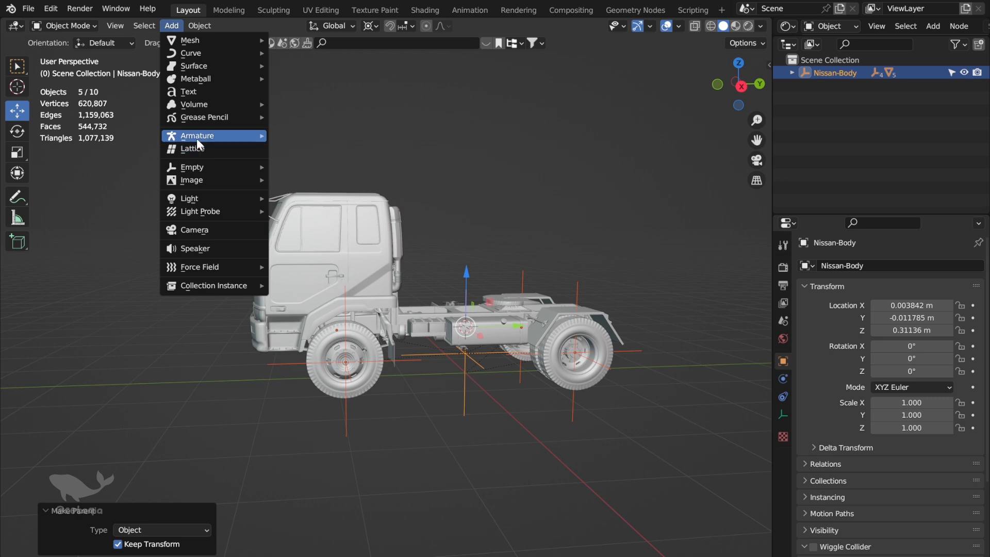
{"action": "mouse_move", "coordinate": [197, 138]}
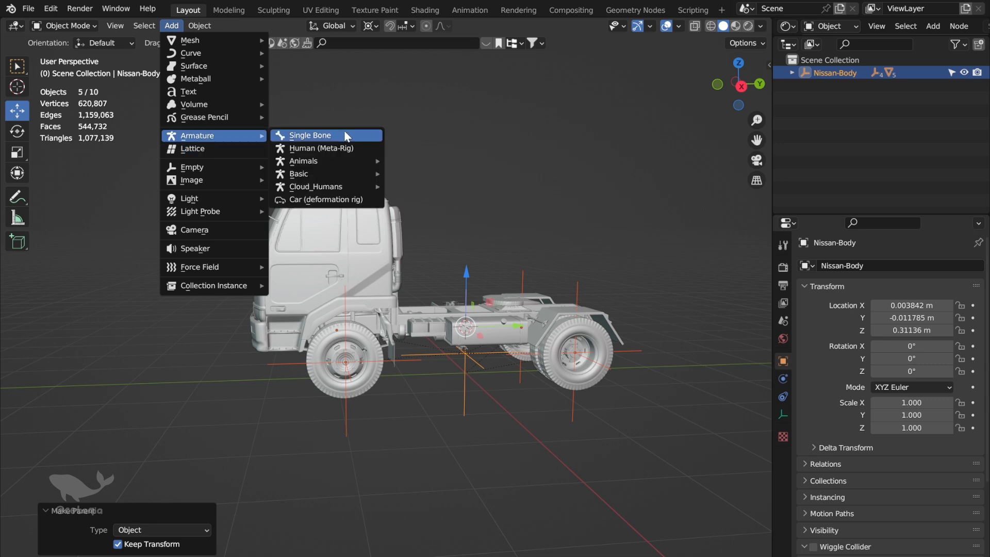
{"action": "left_click", "coordinate": [364, 200]}
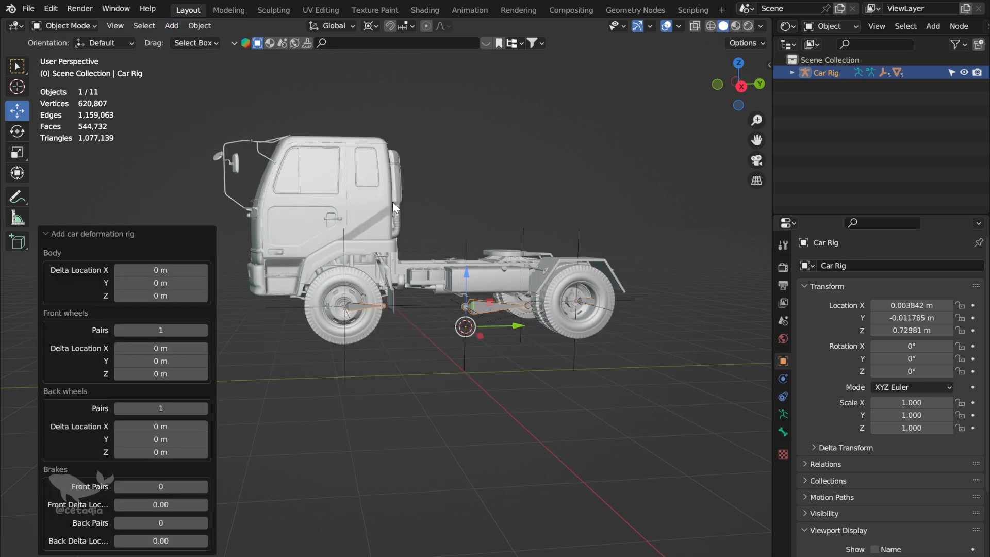
- Generate the Rigacar animation rig from the Car Rig armature
{"action": "middle_click_drag", "start_coordinate": [472, 276], "coordinate": [462, 301]}
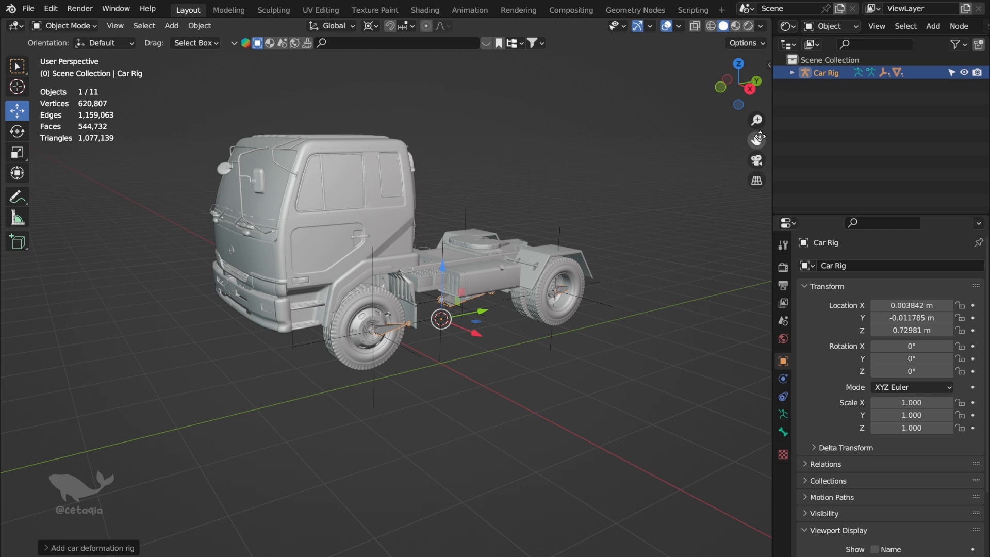
{"action": "left_click_drag", "start_coordinate": [758, 139], "coordinate": [711, 206]}
{"action": "left_click_drag", "start_coordinate": [764, 117], "coordinate": [768, 97]}
{"action": "left_click", "coordinate": [769, 62]}
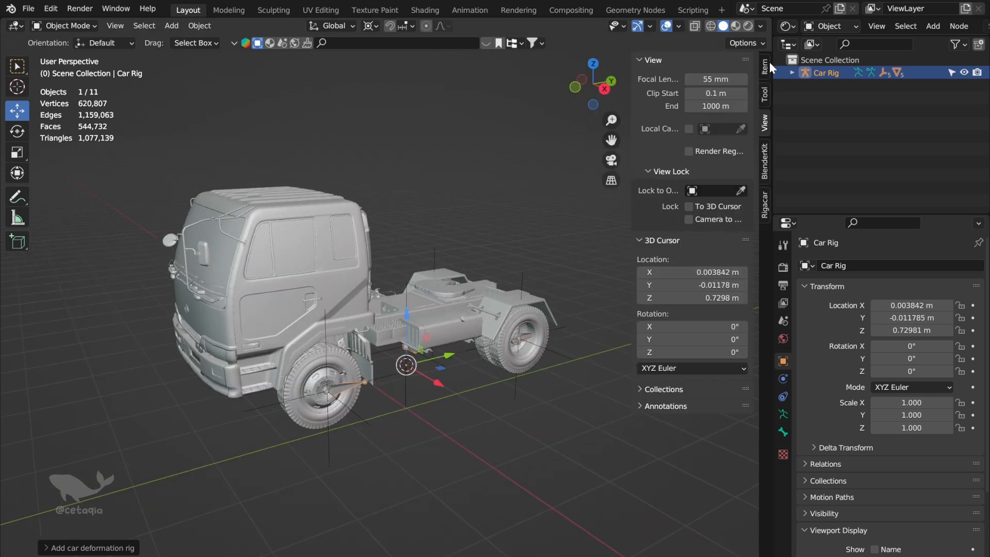
{"action": "left_click", "coordinate": [766, 206]}
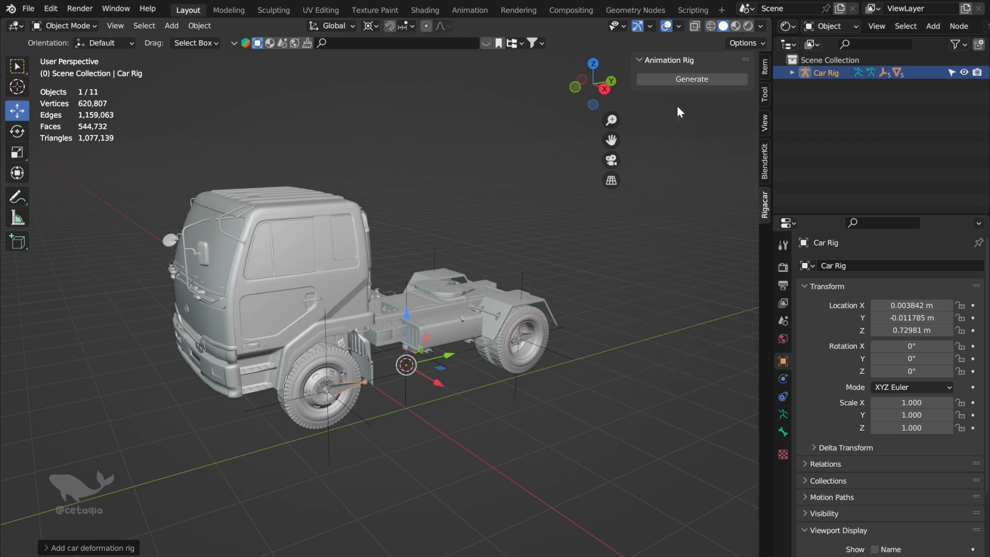
{"action": "left_click", "coordinate": [711, 79]}
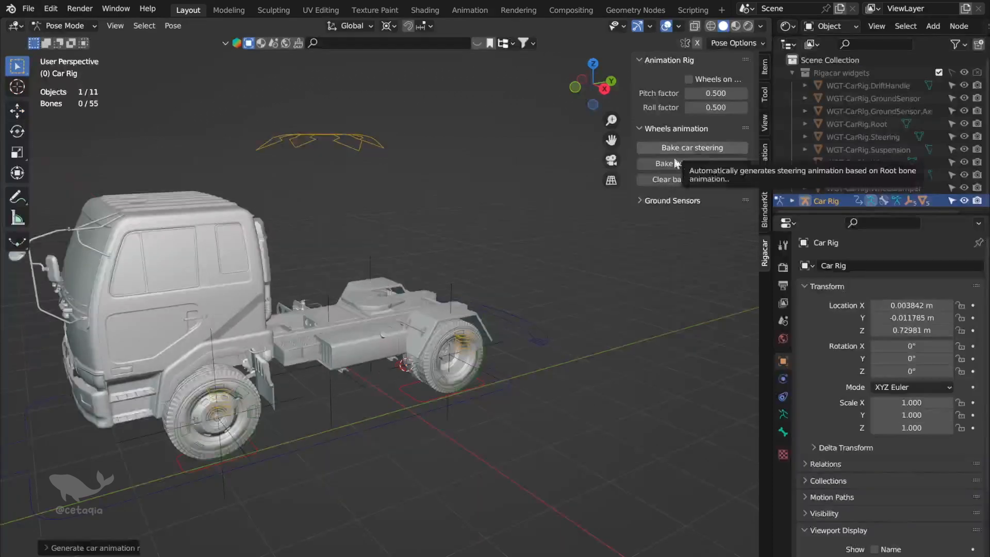
- Examine the generated rig controls around the truck, selecting the Root bone and the left back wheel's brake bone
{"action": "middle_click_drag", "start_coordinate": [363, 214], "coordinate": [442, 169]}
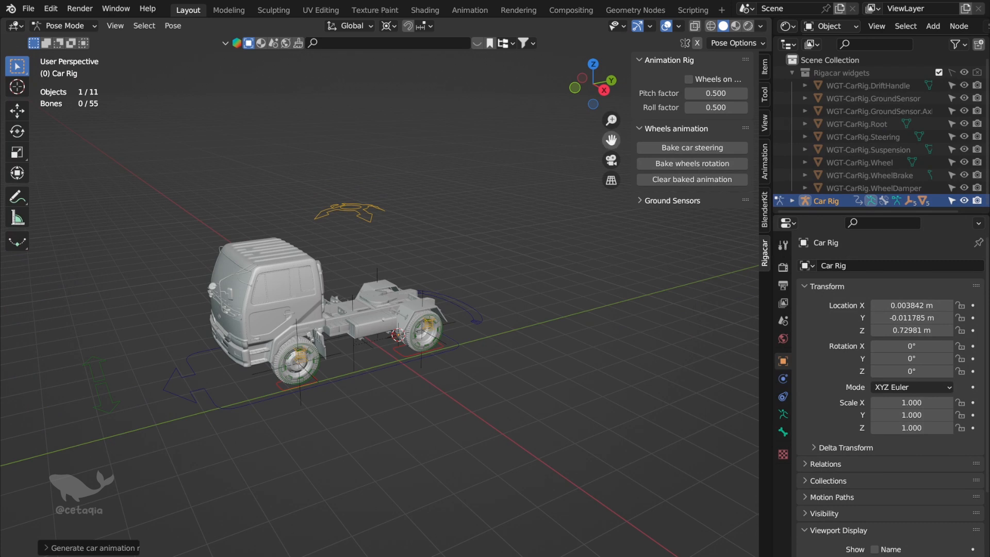
{"action": "left_click_drag", "start_coordinate": [612, 139], "coordinate": [719, 119]}
{"action": "scroll", "coordinate": [506, 239], "scroll_direction": "up", "scroll_amount": 1}
{"action": "scroll", "coordinate": [505, 238], "scroll_direction": "up", "scroll_amount": 1}
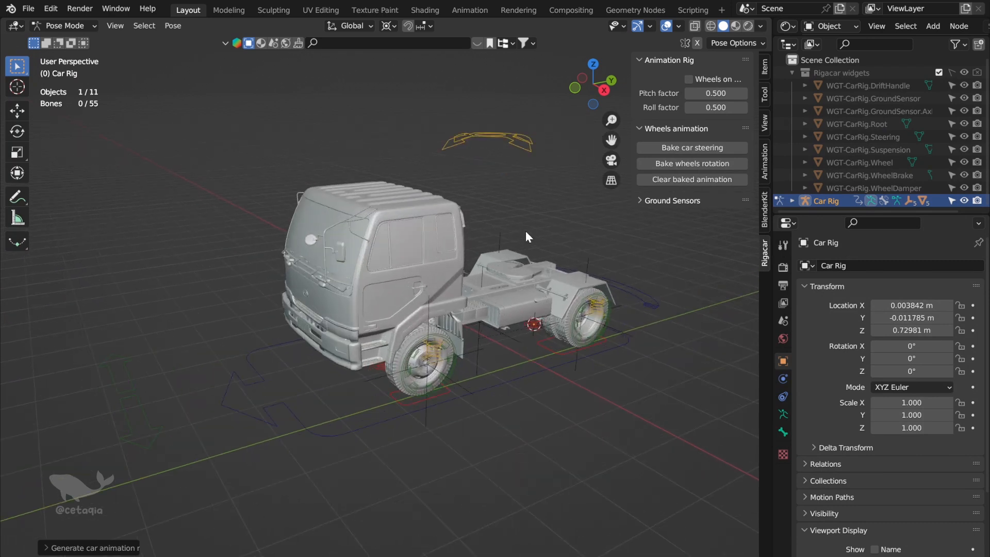
{"action": "mouse_move", "coordinate": [524, 231]}
{"action": "middle_mouse_down"}
{"action": "mouse_move", "coordinate": [501, 260]}
{"action": "mouse_move", "coordinate": [527, 250]}
{"action": "mouse_move", "coordinate": [516, 246]}
{"action": "middle_mouse_up"}
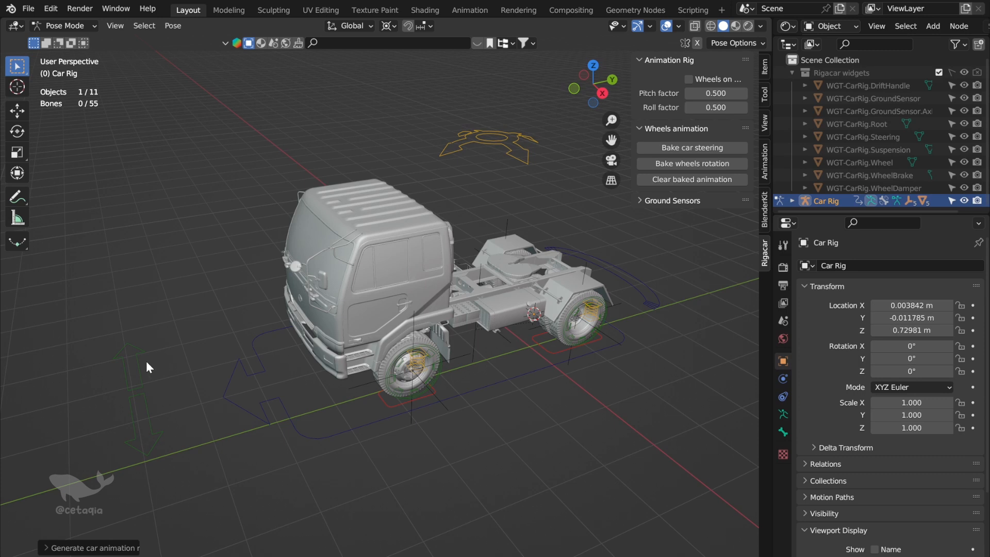
{"action": "left_click", "coordinate": [583, 336]}
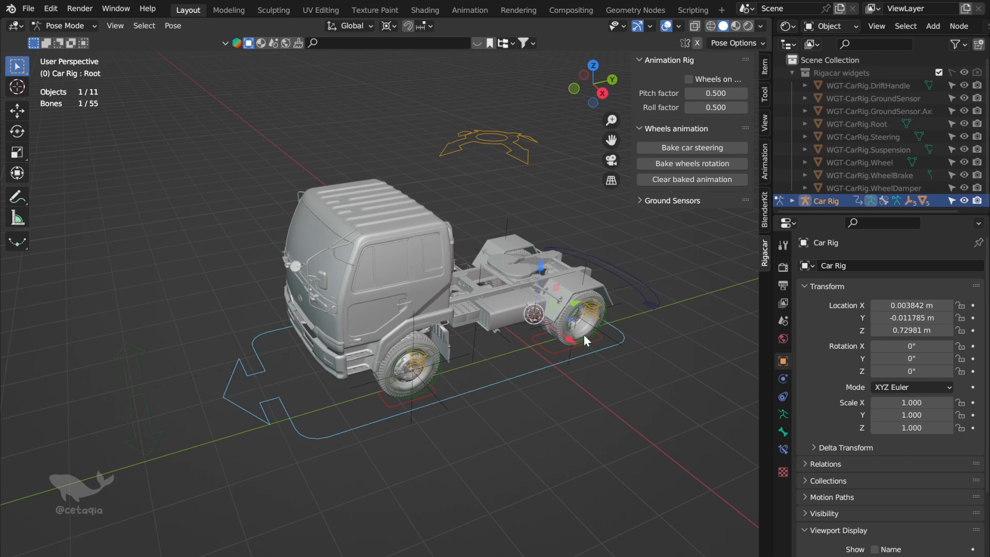
{"action": "left_click", "coordinate": [583, 334]}
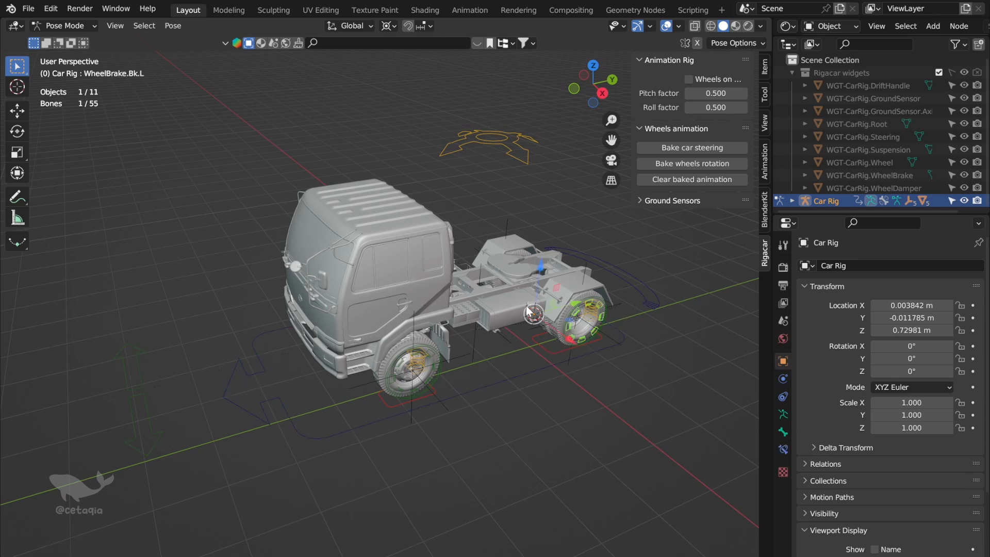
- Try rotating the Drift control behind the truck to test how the rear swings
{"action": "left_click", "coordinate": [561, 251]}
{"action": "scroll", "coordinate": [558, 170], "scroll_direction": "down", "scroll_amount": 1}
{"action": "middle_click_drag", "start_coordinate": [558, 170], "coordinate": [546, 188]}
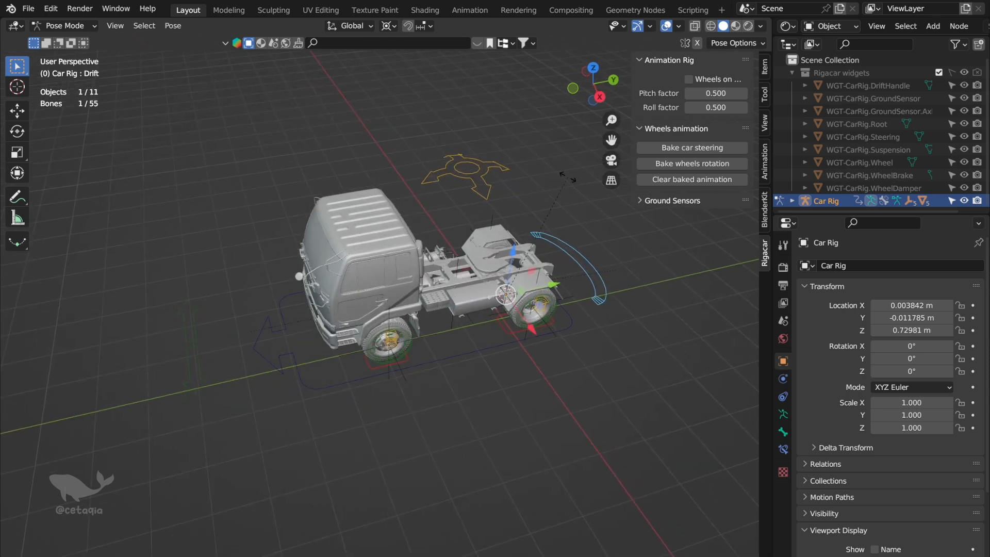
{"action": "key", "text": "r"}
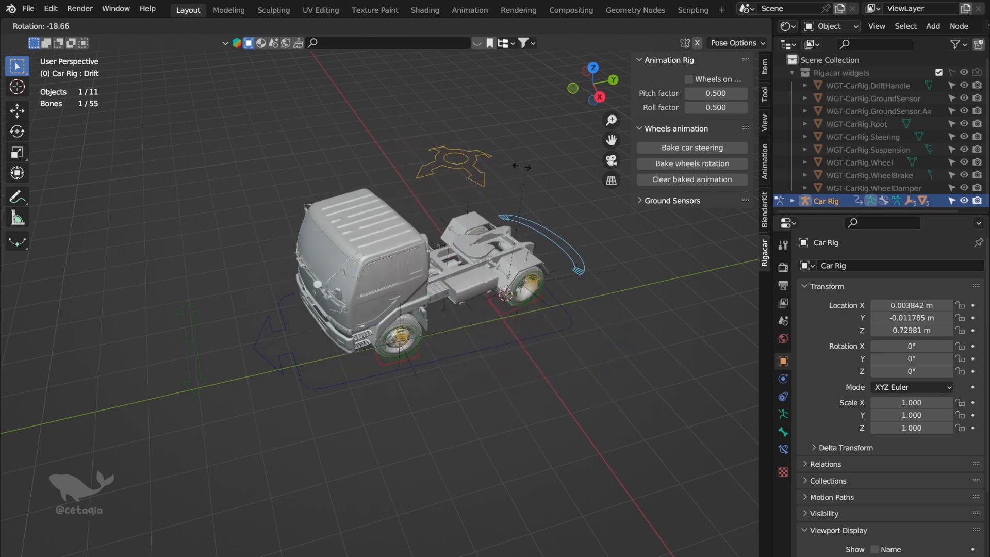
{"action": "left_click", "coordinate": [506, 295]}
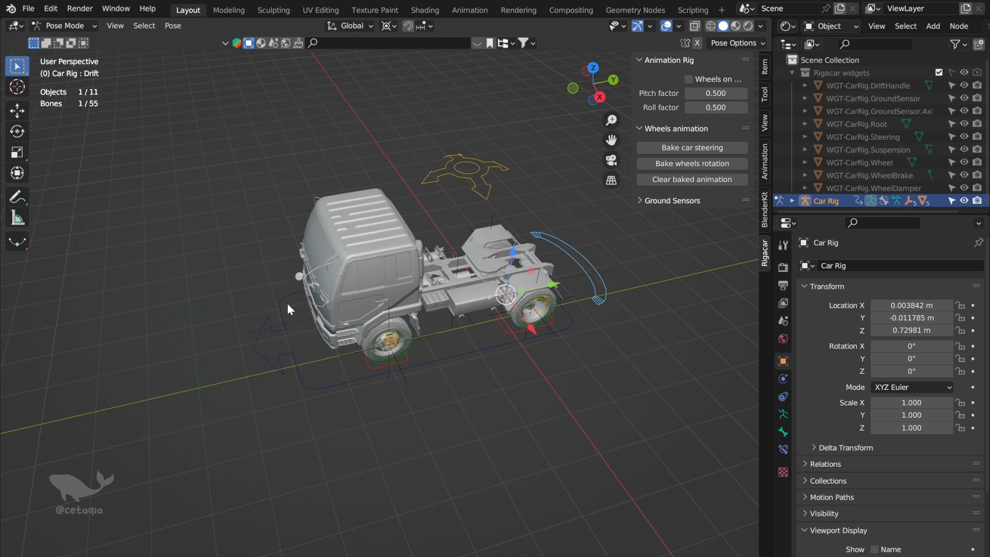
- Try rotating the Steering control in front of the truck to test the front wheels
{"action": "left_click", "coordinate": [190, 310]}
{"action": "key", "text": "r"}
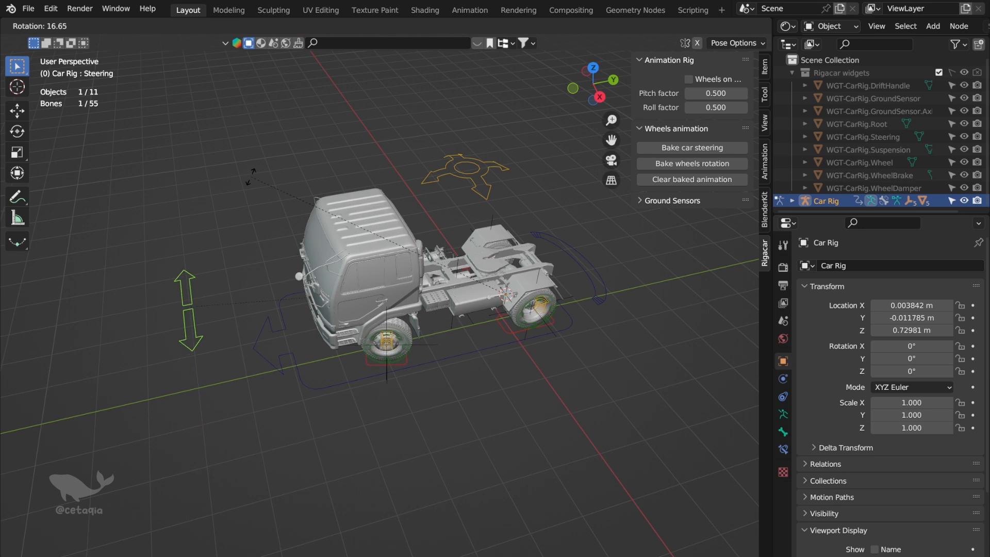
{"action": "right_click", "coordinate": [266, 362]}
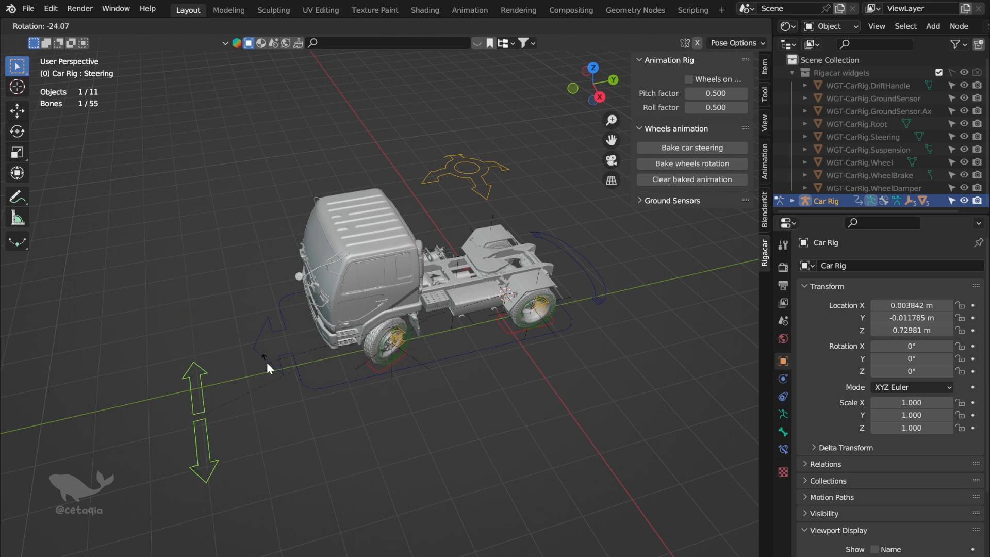
- Try moving the Suspension control above the truck to test the body's tilt
{"action": "left_click", "coordinate": [483, 191]}
{"action": "key", "text": "g"}
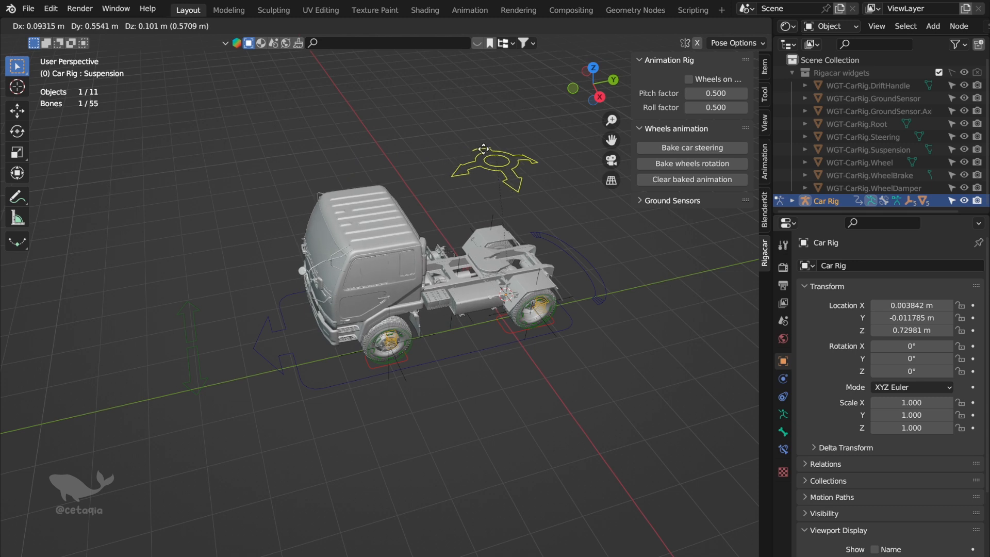
{"action": "right_click", "coordinate": [482, 165]}
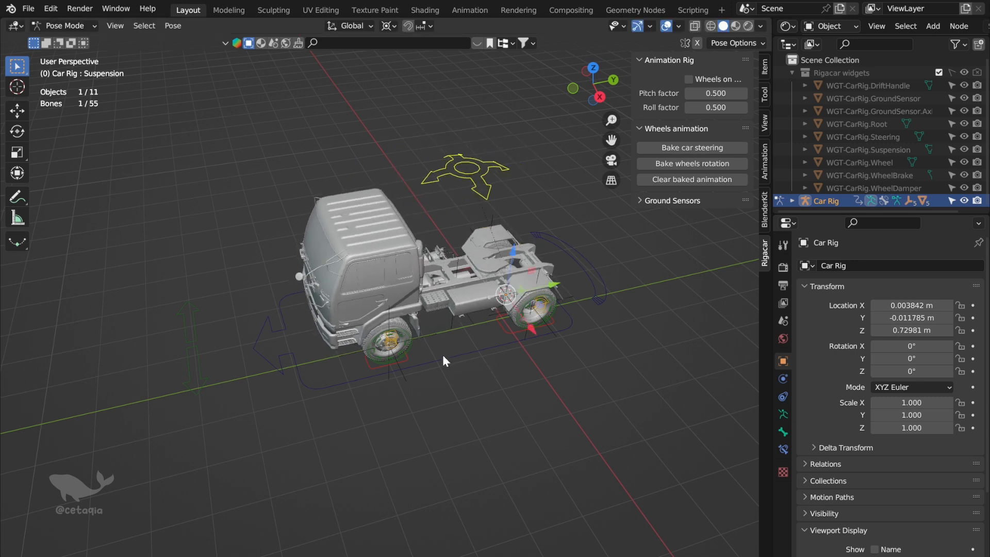
- Try moving the Root control along the global Y axis to check the wheels while the truck travels
{"action": "left_click", "coordinate": [450, 366]}
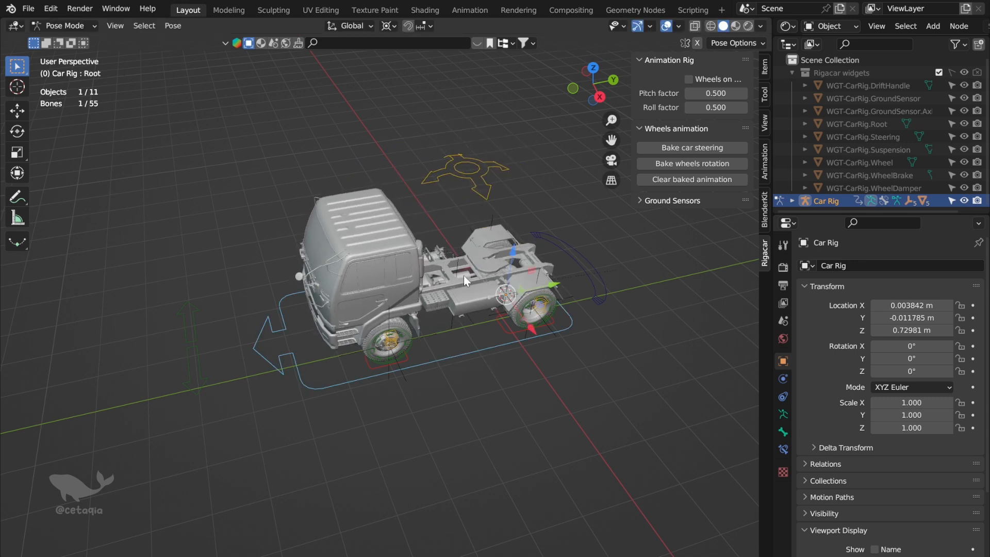
{"action": "key", "text": "g"}
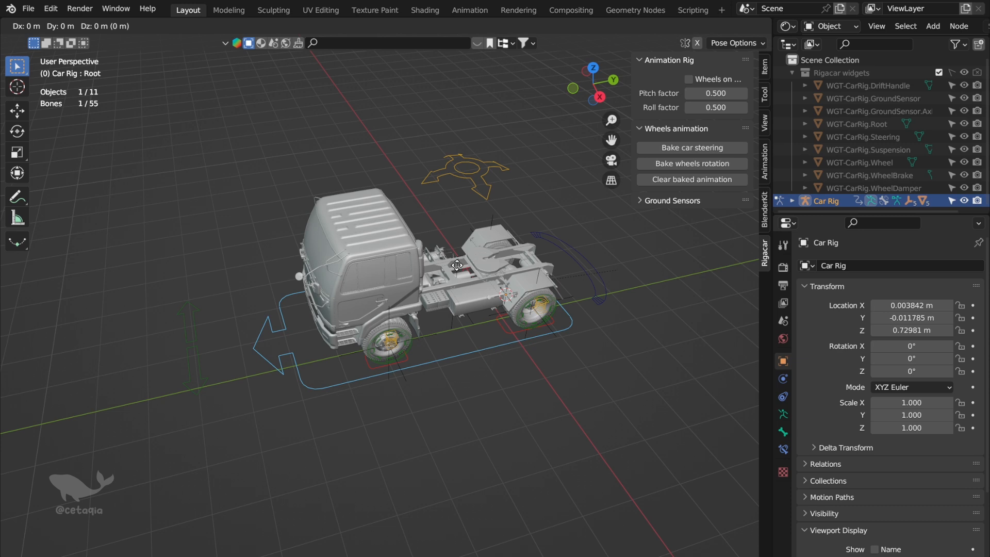
{"action": "key", "text": "y"}
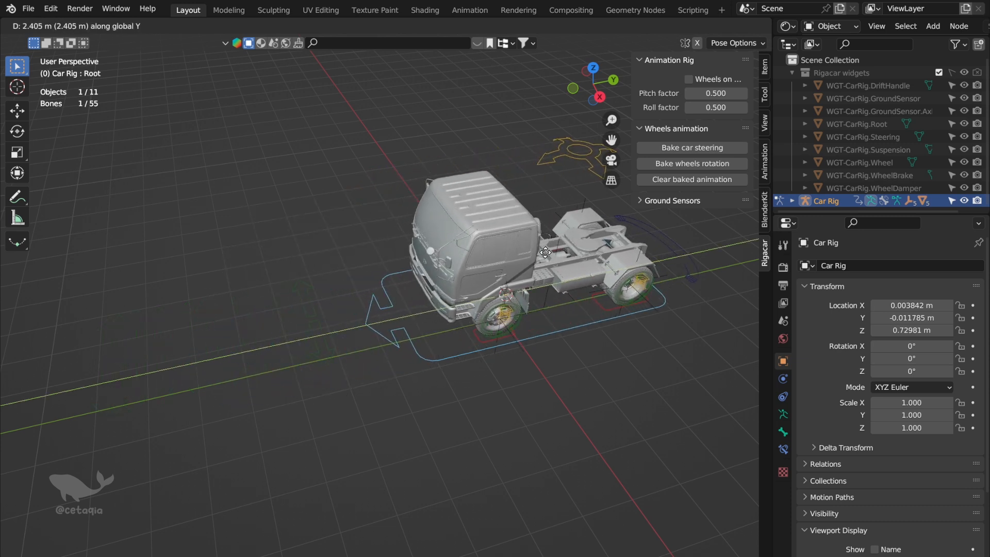
{"action": "left_click", "coordinate": [432, 324]}
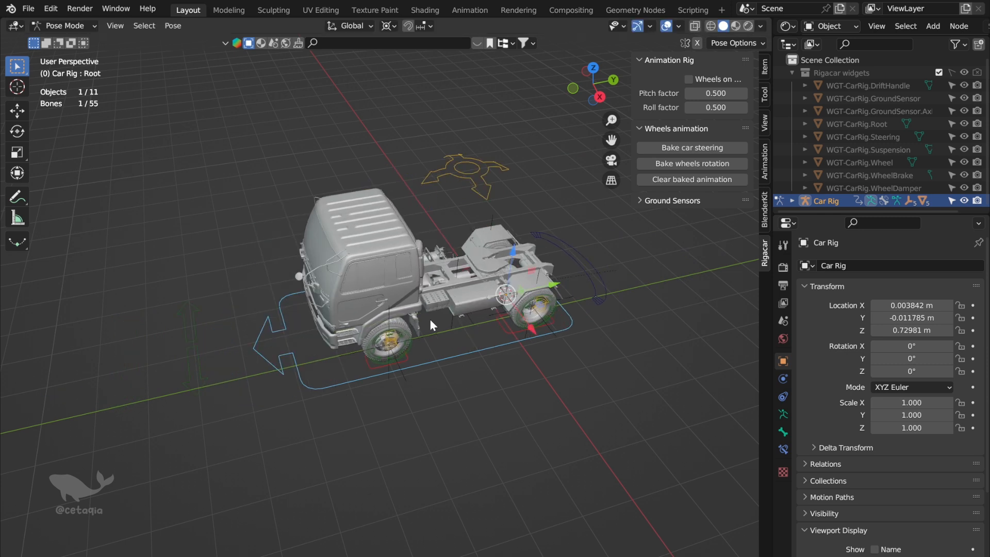
{"action": "scroll", "coordinate": [404, 364], "scroll_direction": "up", "scroll_amount": 3}
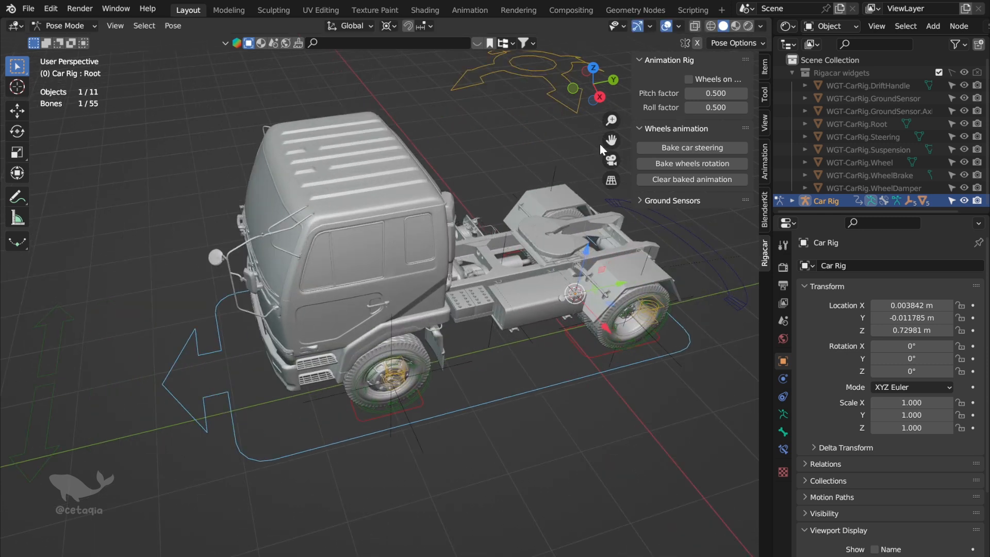
{"action": "left_click_drag", "start_coordinate": [608, 139], "coordinate": [559, 118]}
{"action": "scroll", "coordinate": [527, 287], "scroll_direction": "up", "scroll_amount": 1}
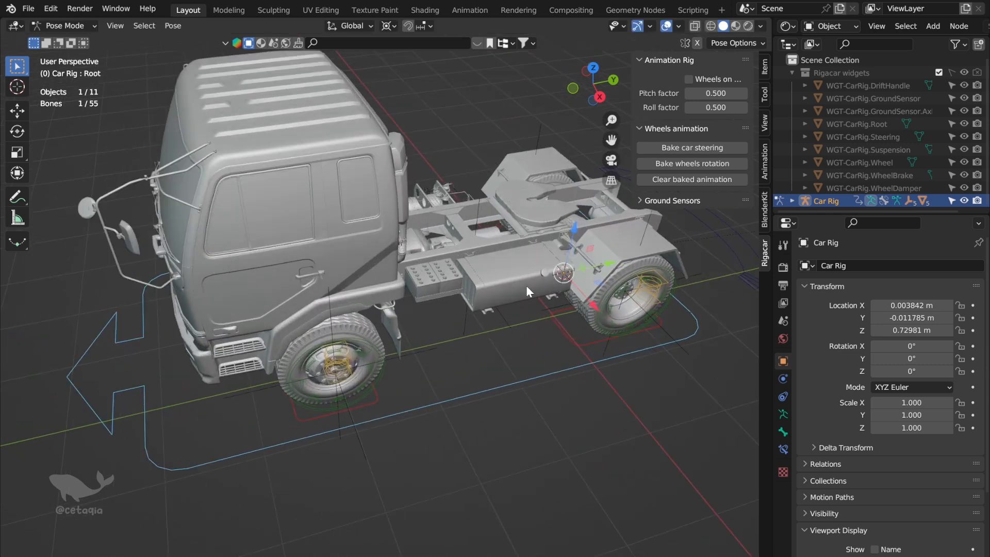
{"action": "key", "text": "g"}
{"action": "key", "text": "y"}
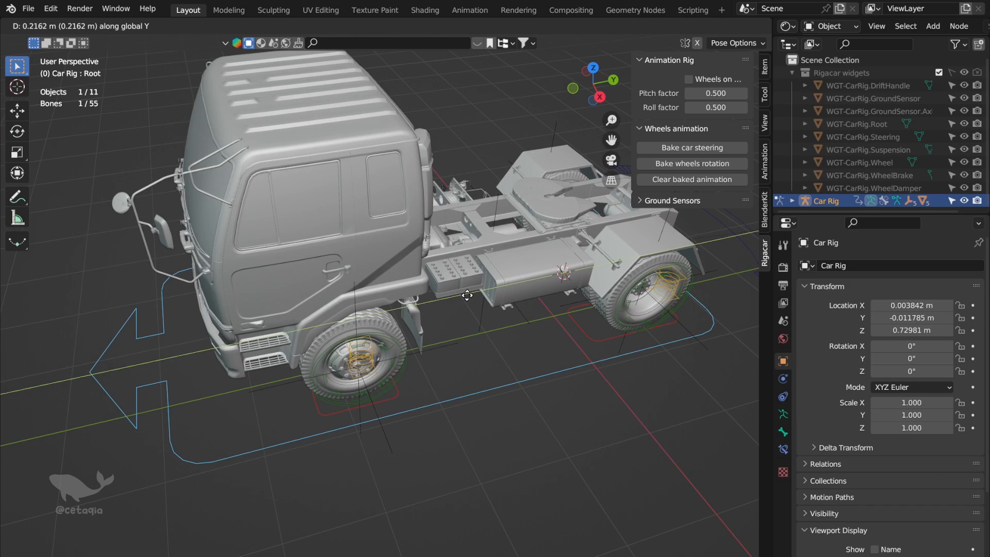
{"action": "right_click", "coordinate": [466, 295]}
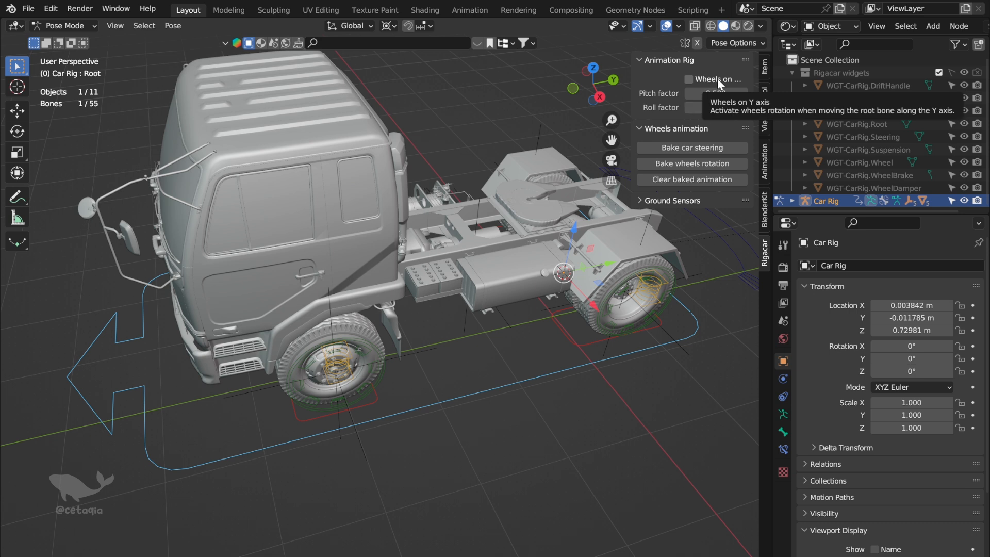
- Enable Wheels on Y axis for the animation rig and test it by moving the Root control along global Y
{"action": "left_click", "coordinate": [689, 79]}
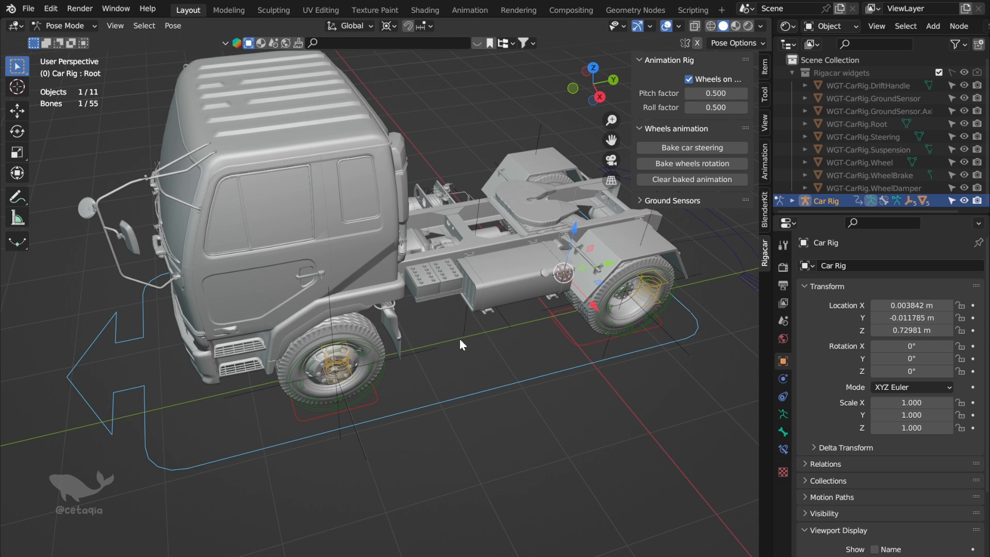
{"action": "key", "text": "g"}
{"action": "key", "text": "y"}
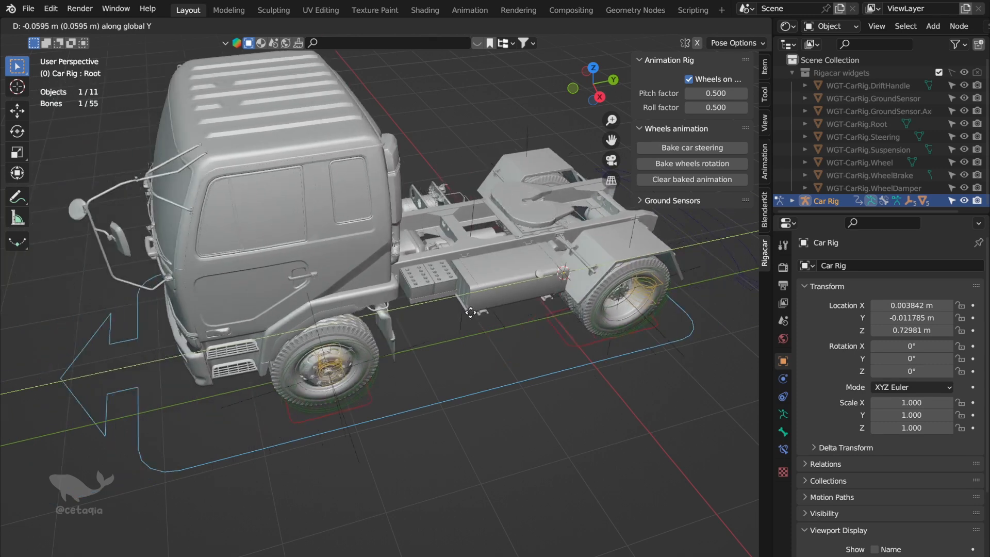
{"action": "left_click", "coordinate": [472, 311]}
{"action": "scroll", "coordinate": [459, 207], "scroll_direction": "down", "scroll_amount": 4}
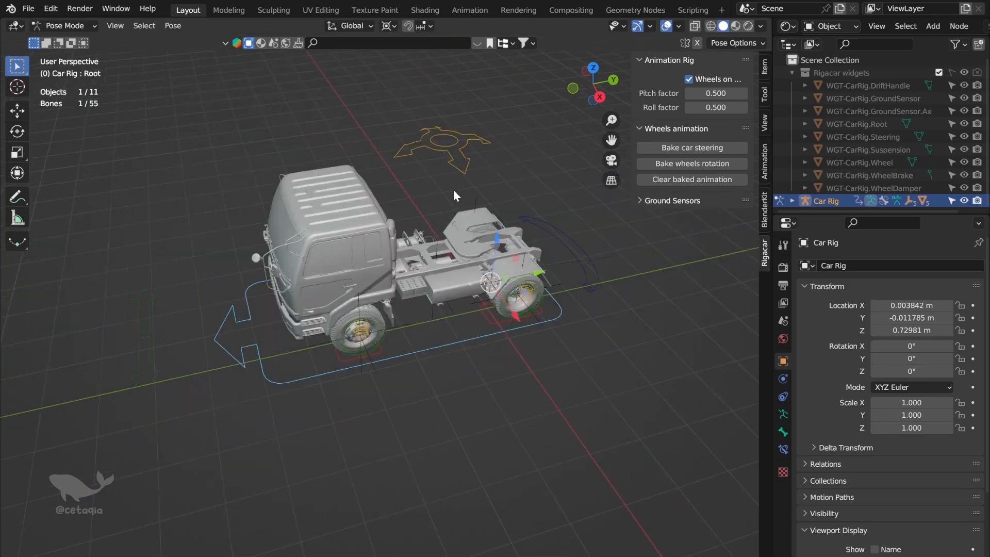
{"action": "middle_click_drag", "start_coordinate": [405, 221], "coordinate": [453, 199]}
{"action": "middle_click_drag", "start_coordinate": [617, 135], "coordinate": [487, 189]}
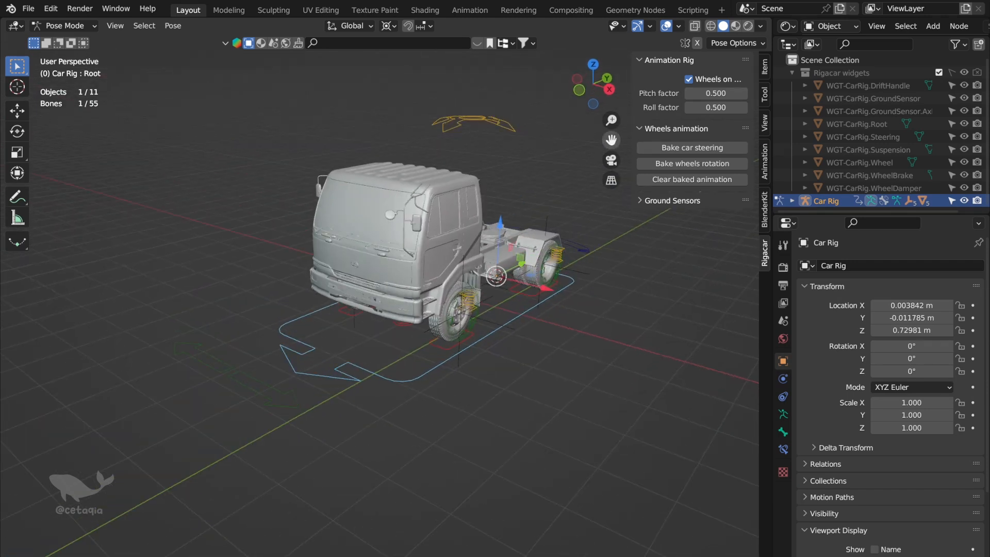
{"action": "left_click_drag", "start_coordinate": [611, 140], "coordinate": [600, 167]}
{"action": "scroll", "coordinate": [540, 202], "scroll_direction": "up", "scroll_amount": 1}
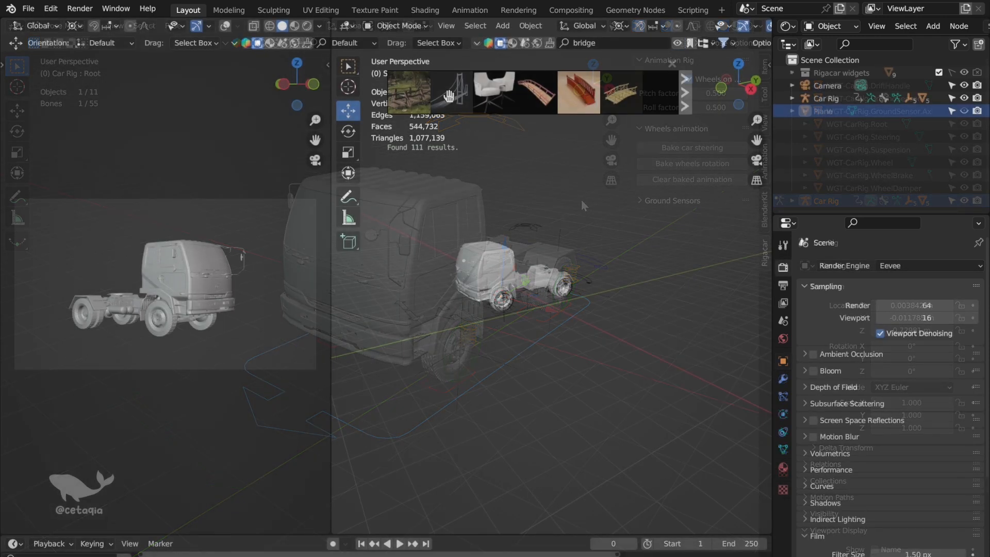
- Place the Suspension/arch bridge asset from the BlenderKit "bridge" search results into the scene with the truck
{"action": "left_click", "coordinate": [684, 97]}
{"action": "left_click_drag", "start_coordinate": [408, 92], "coordinate": [575, 182]}
{"action": "scroll", "coordinate": [649, 306], "scroll_direction": "down", "scroll_amount": 2}
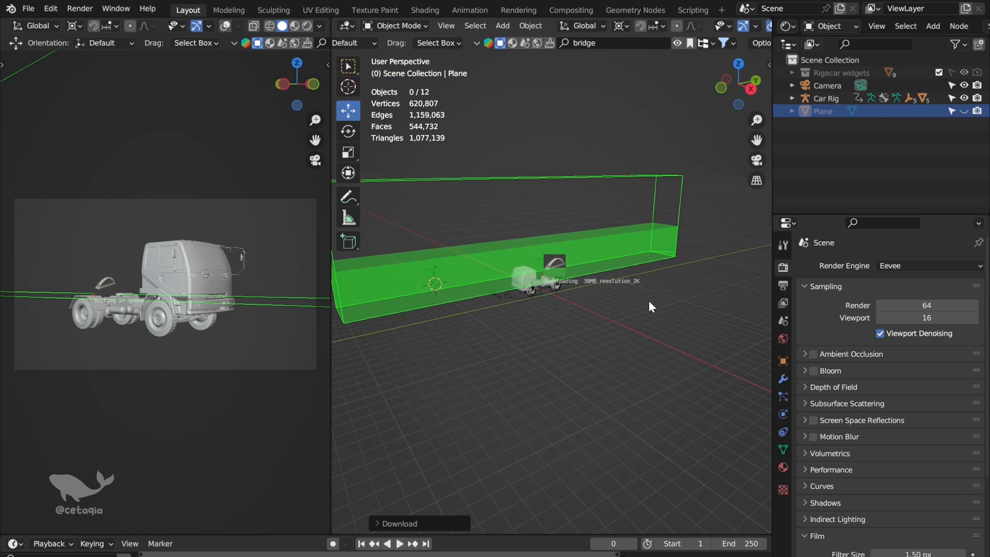
{"action": "scroll", "coordinate": [875, 466], "scroll_direction": "down", "scroll_amount": 5}
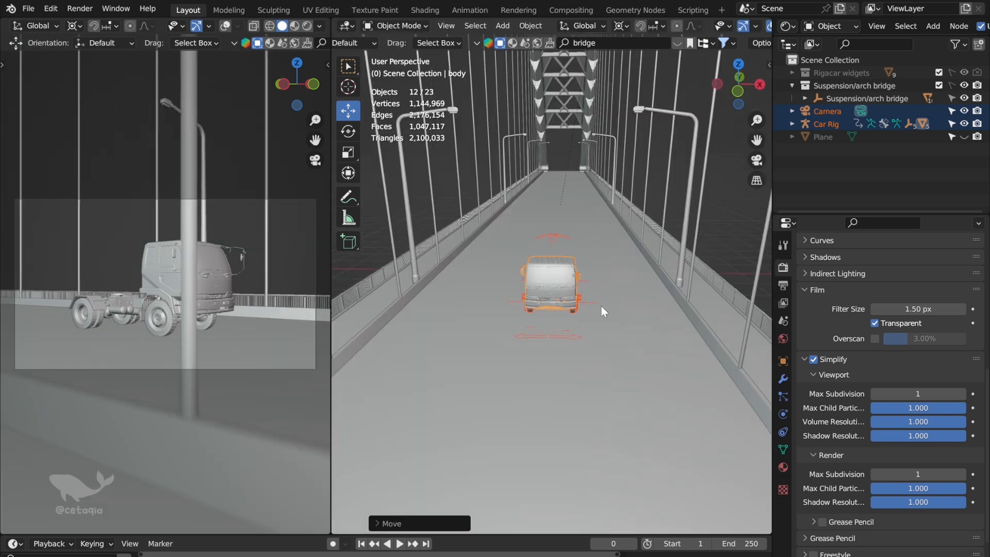
- Move the camera and Car Rig together along the X axis into the side lane of the bridge deck
{"action": "key", "text": "g"}
{"action": "key", "text": "x"}
{"action": "left_click", "coordinate": [718, 221]}
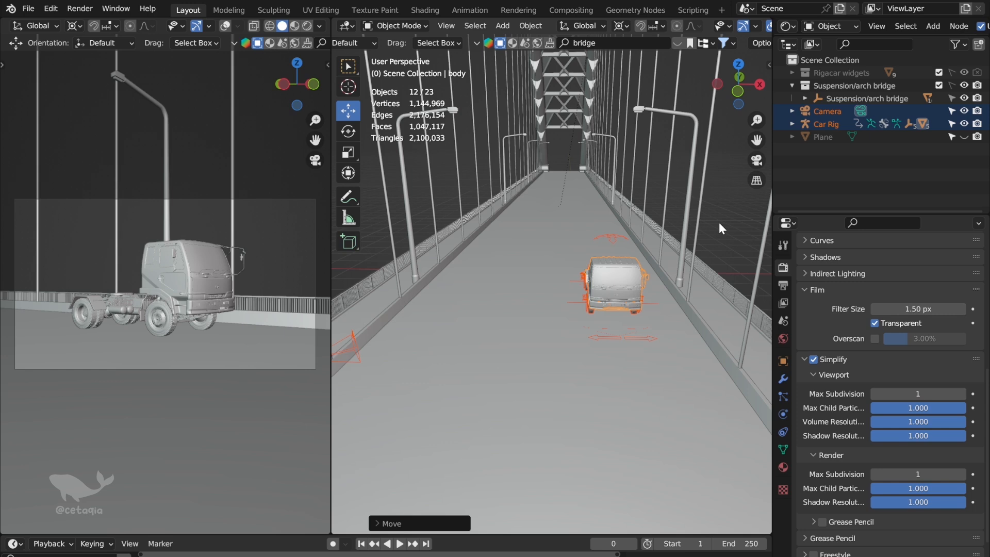
{"action": "left_click", "coordinate": [719, 223]}
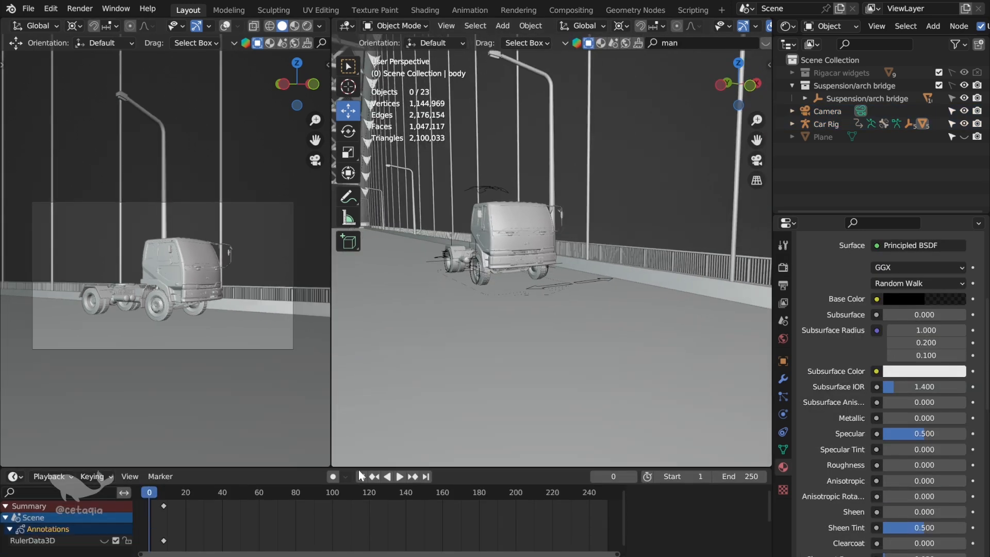
- Switch the Dope Sheet to Action Editor mode
{"action": "left_click", "coordinate": [42, 476]}
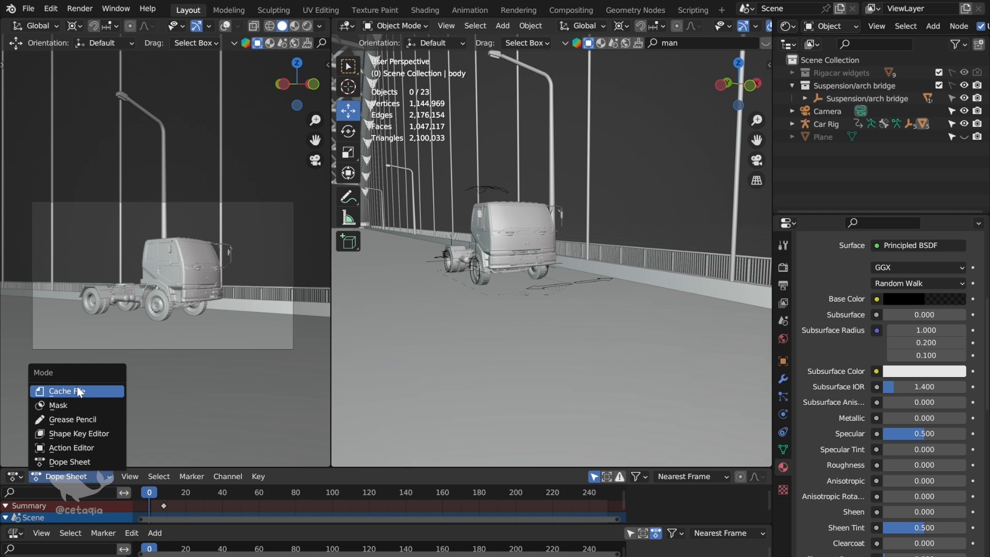
{"action": "left_click", "coordinate": [77, 404]}
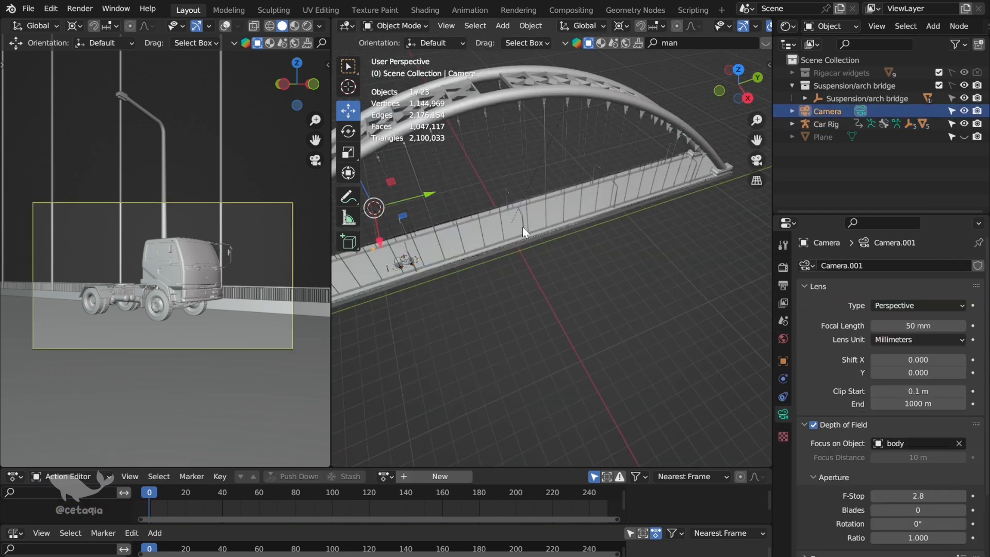
- Place the truck near the bridge's +Y end at frame 1, and move its Root control along negative global Y at frame 60
{"action": "key", "text": "g"}
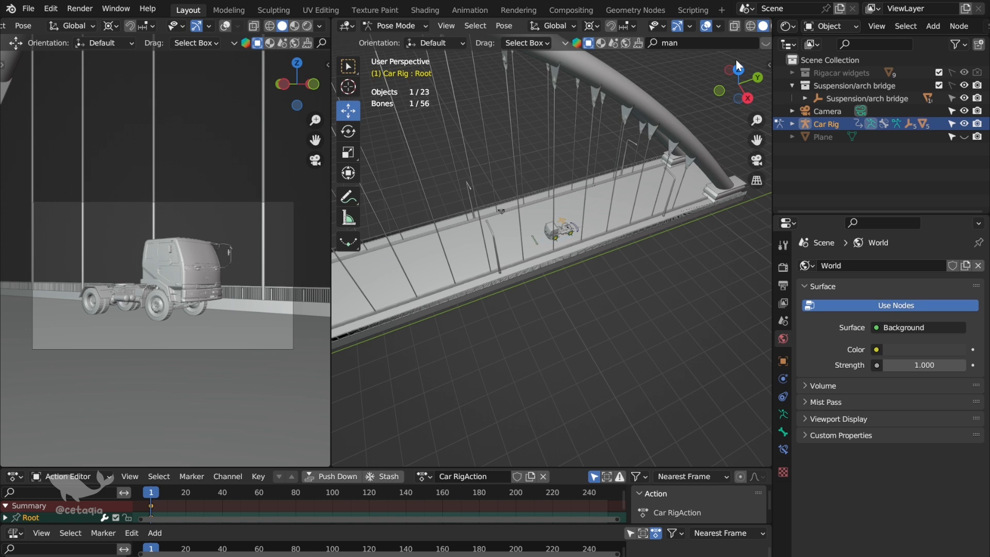
{"action": "left_click", "coordinate": [735, 60]}
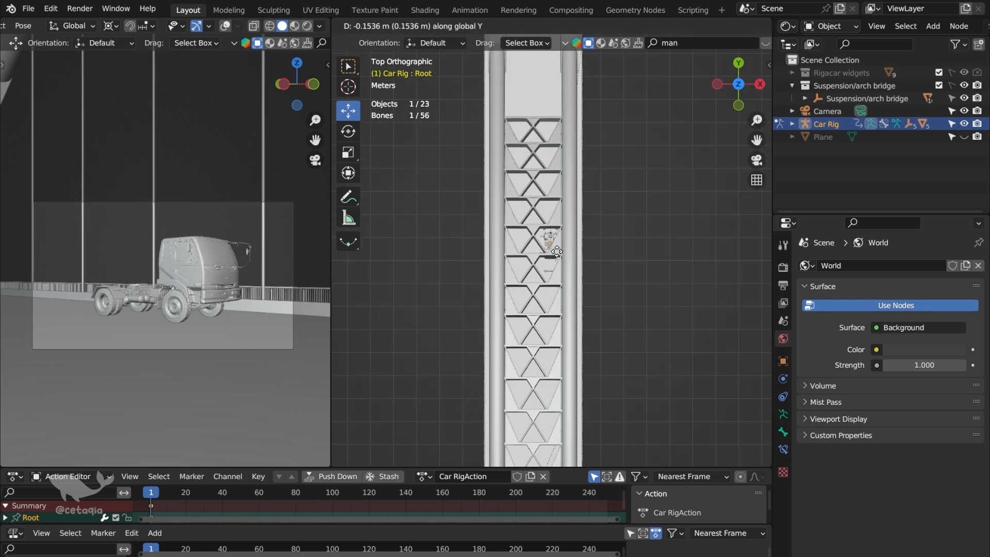
{"action": "key", "text": "g"}
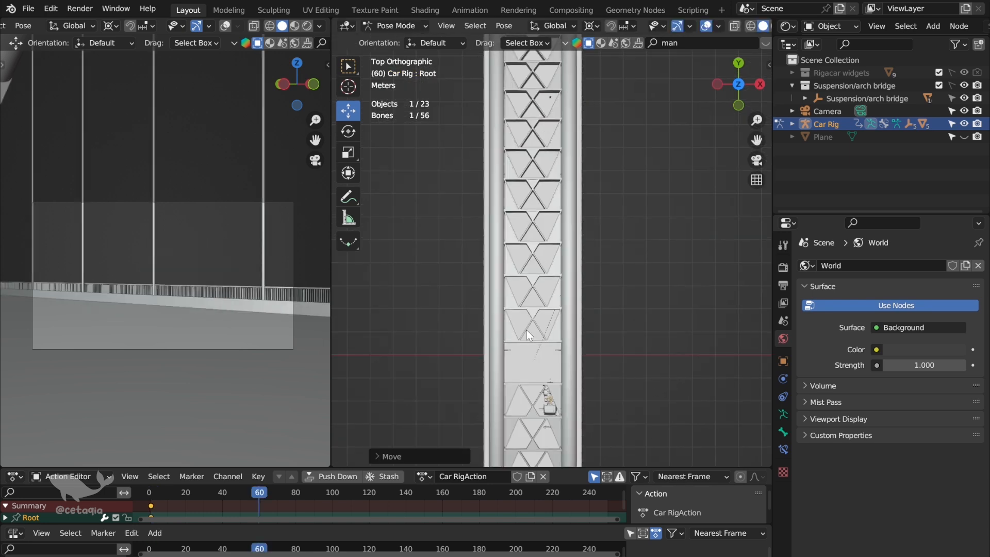
- Keyframe the camera at frame 1 and move it along negative global Y at frame 60 to follow the truck
{"action": "key", "text": "KP_3"}
{"action": "key", "text": "shift+Left"}
{"action": "key", "text": "ctrl+Tab"}
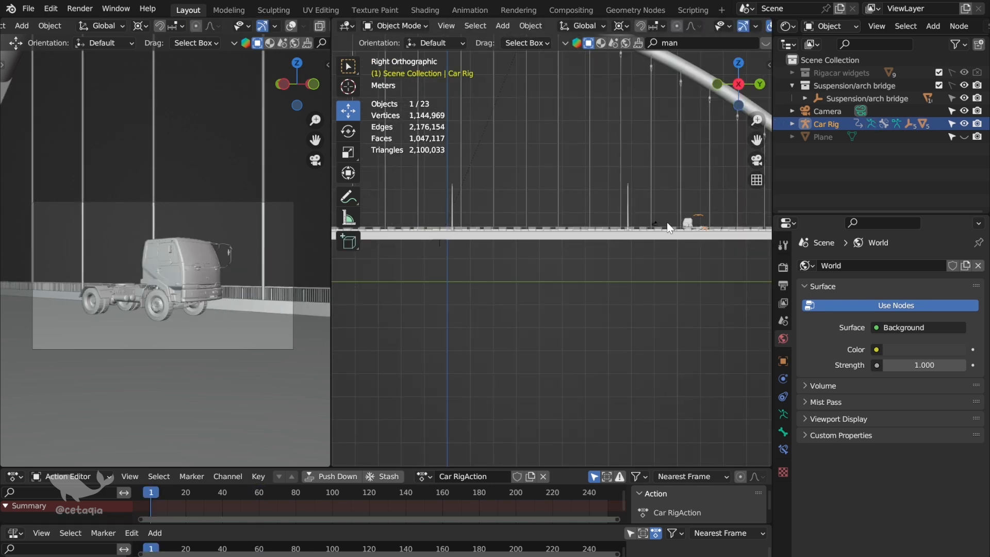
{"action": "left_click", "coordinate": [655, 224]}
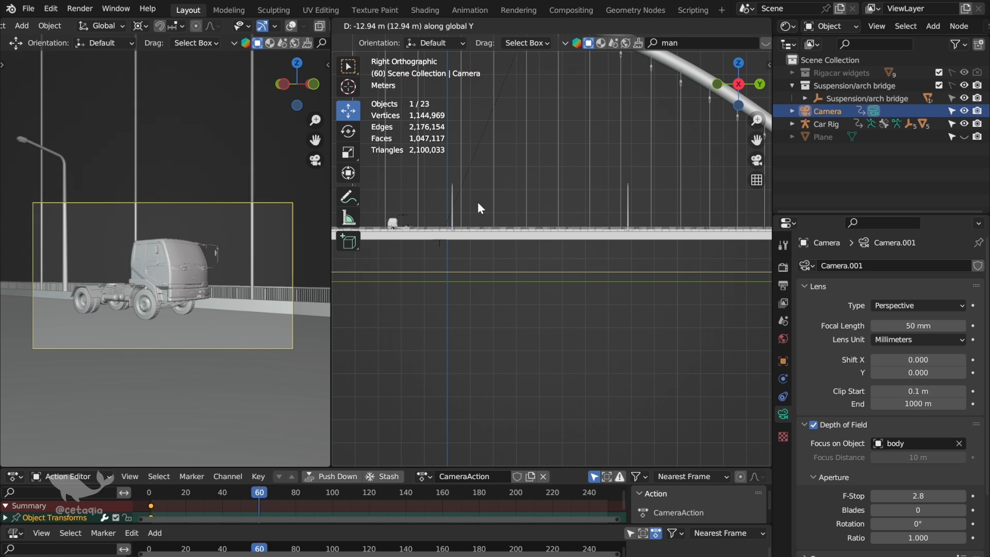
- Play and scrub the truck and camera animation to check the motion, and return to the first frame
{"action": "key", "text": "space"}
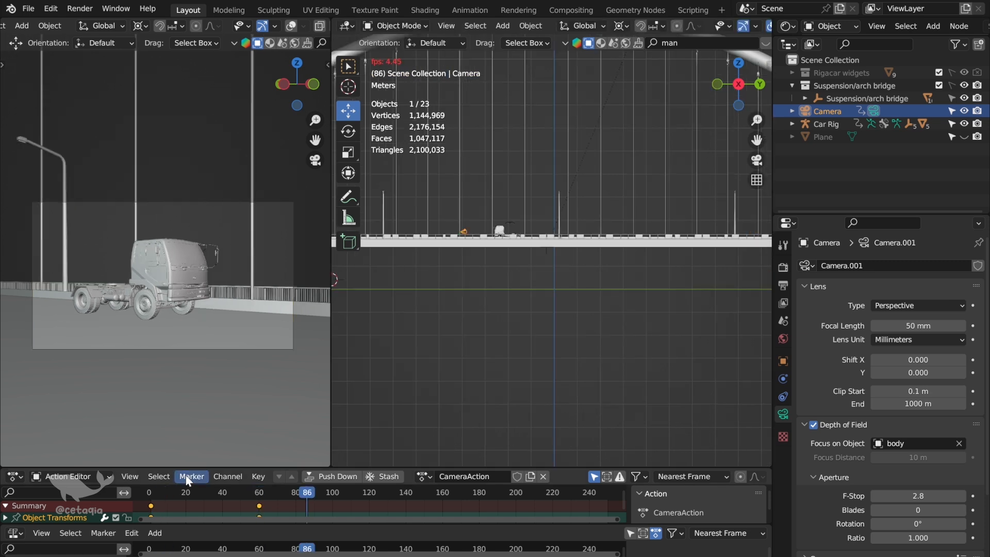
{"action": "key", "text": "Escape"}
{"action": "left_click", "coordinate": [191, 494]}
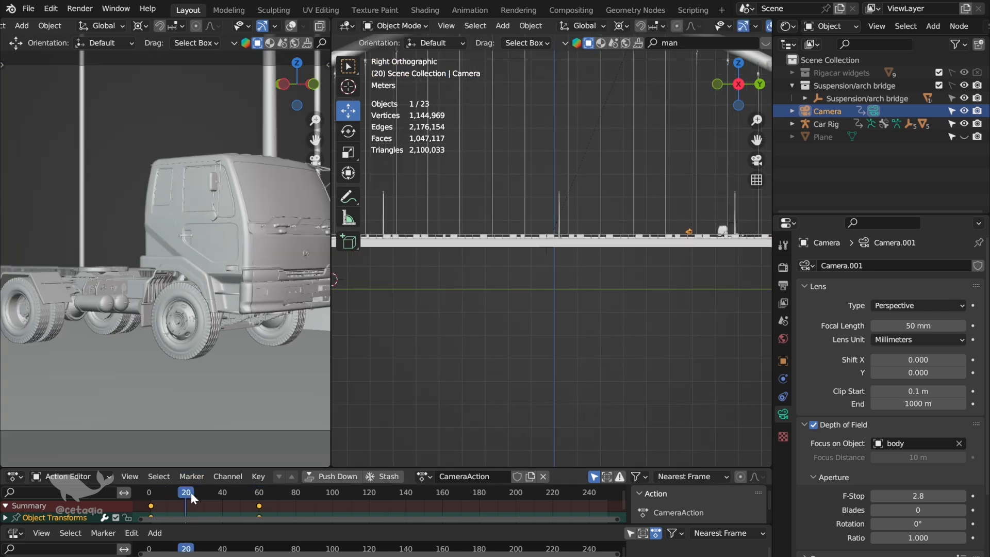
{"action": "key", "text": "shift+Left"}
- Switch the lower Nonlinear Animation editor to a Timeline and show the scene's output settings
{"action": "left_click", "coordinate": [15, 533]}
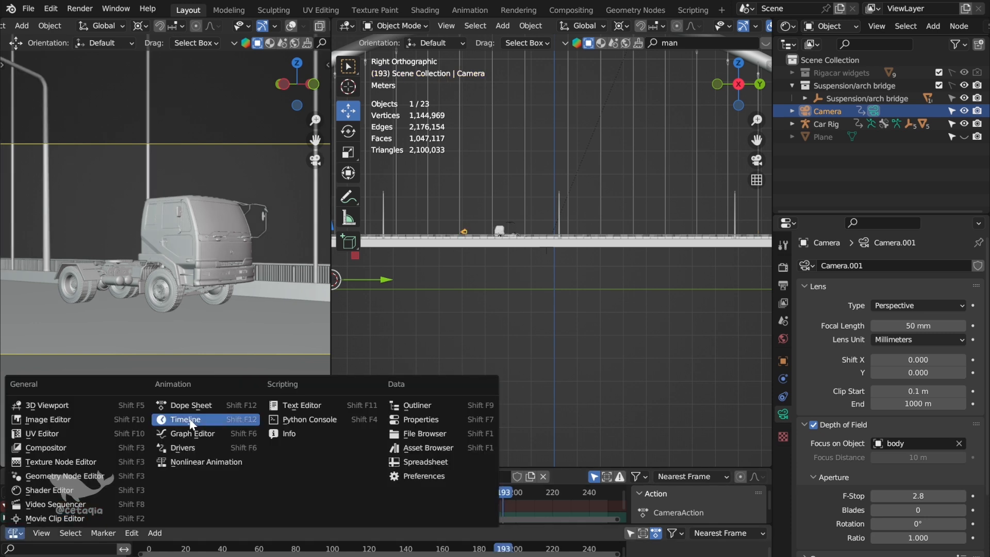
{"action": "left_click", "coordinate": [191, 424]}
{"action": "left_click", "coordinate": [783, 267]}
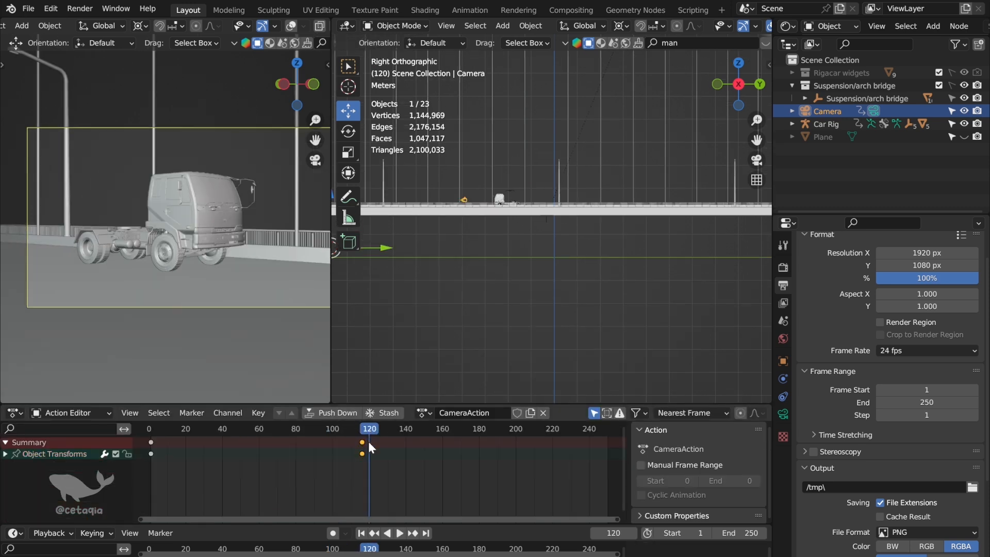
- Select the Root control of the Car Rig to show its keyframes in the Action Editor
{"action": "left_click", "coordinate": [511, 191]}
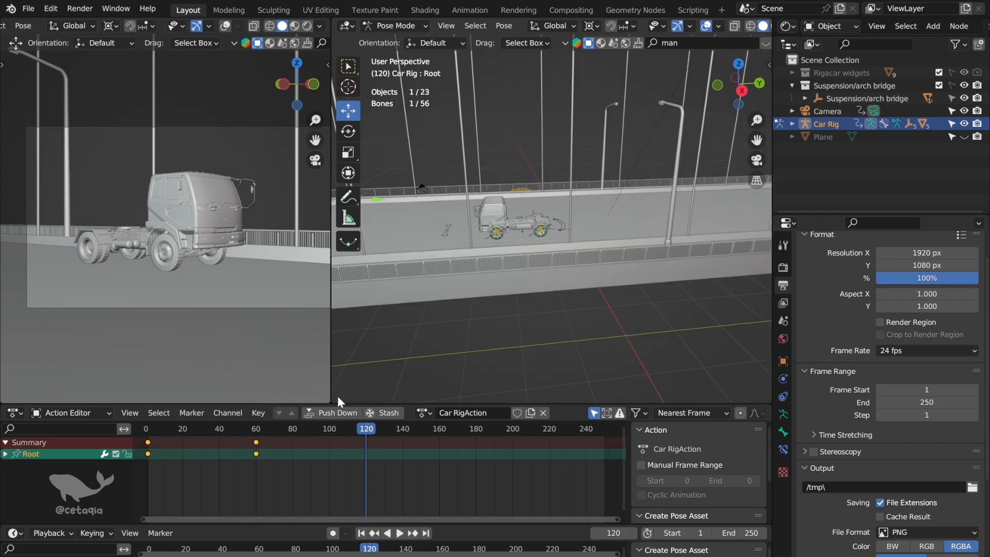